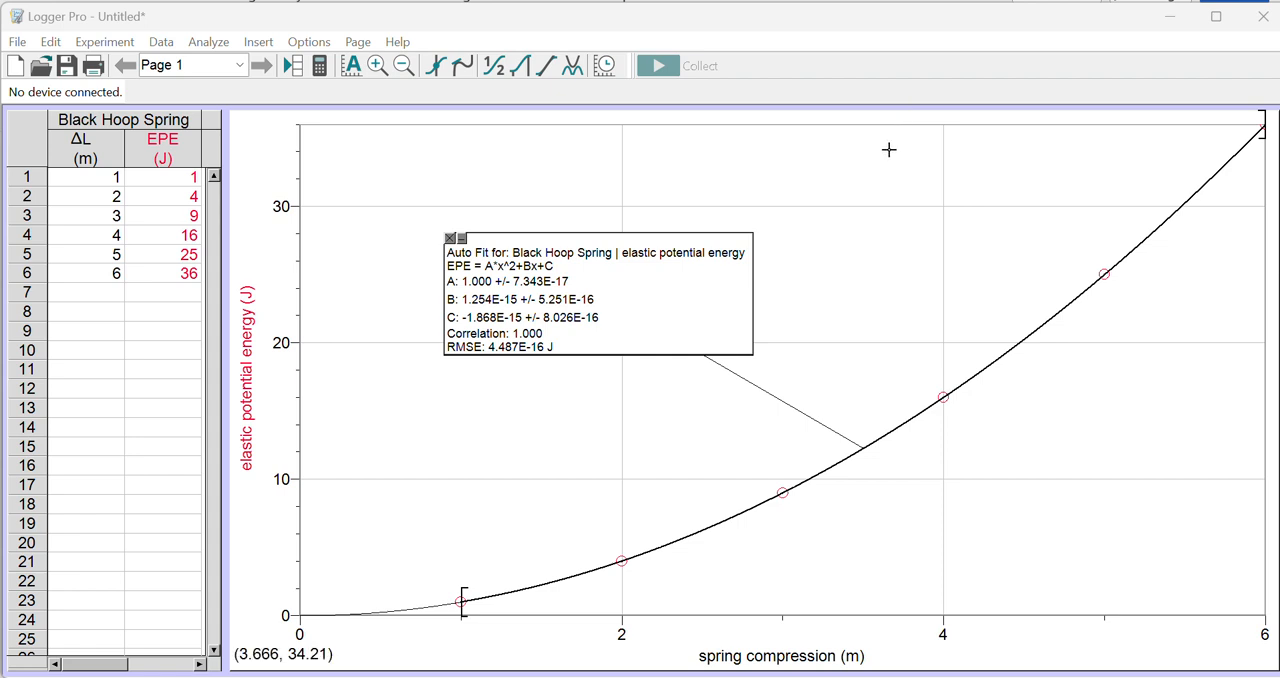
# Step: Add a new, empty data set alongside the Black Hoop Spring data
pyautogui.click(888, 149)
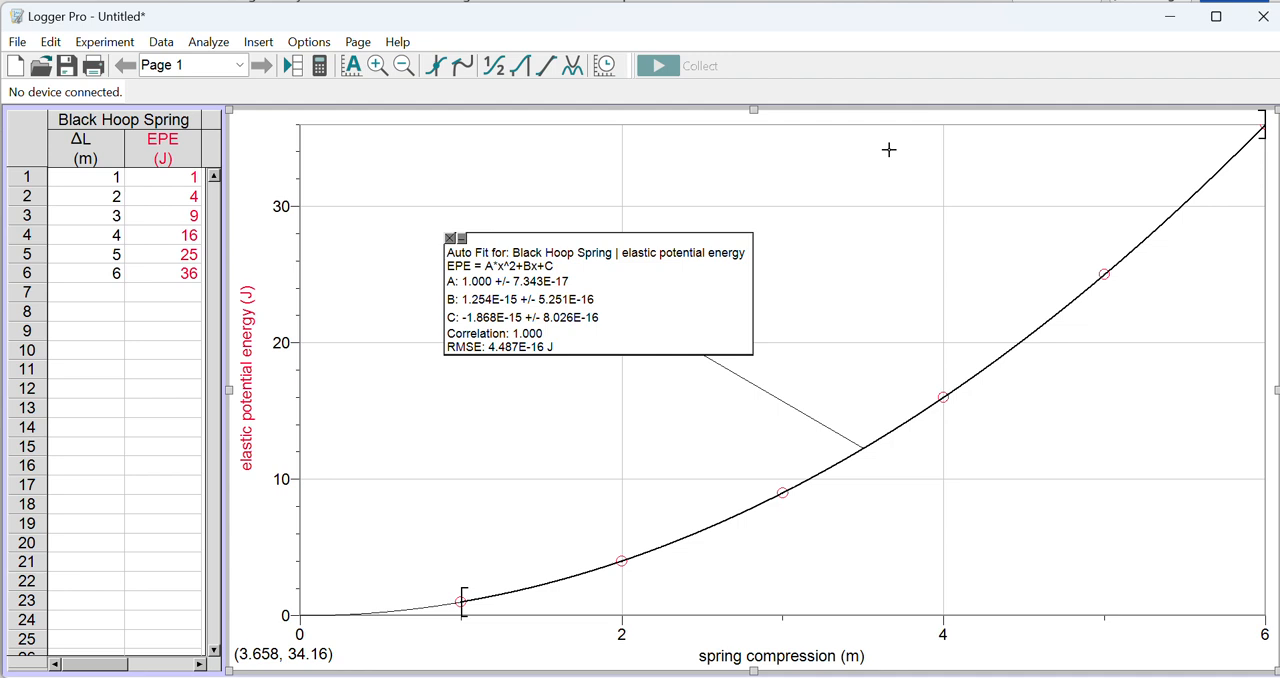
pyautogui.click(163, 42)
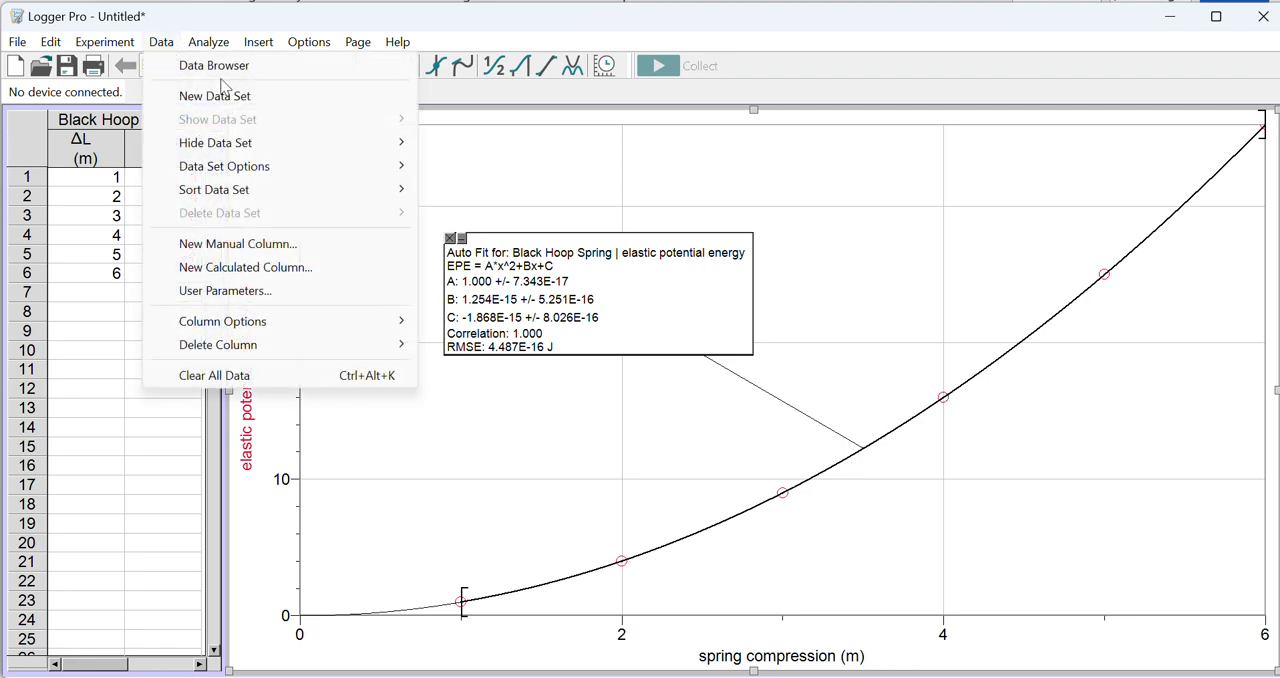
pyautogui.click(292, 96)
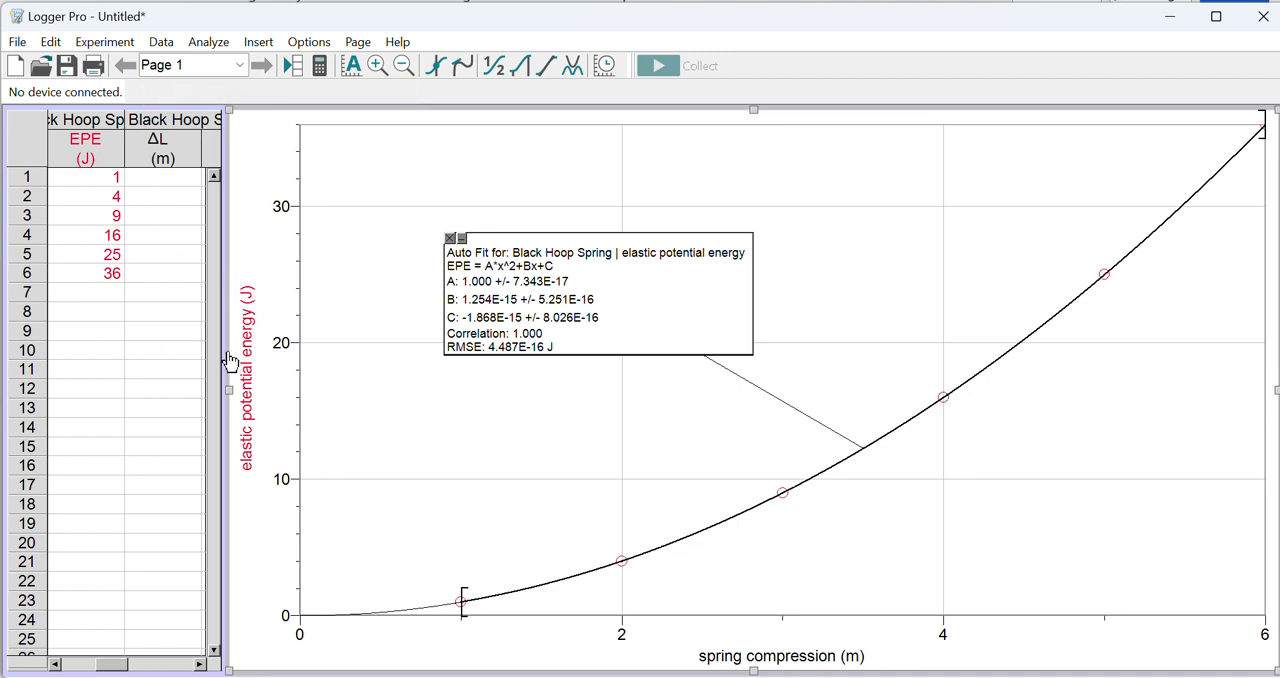
# Step: Narrow the graph from its left edge and widen the data table to show both data sets' columns
pyautogui.moveTo(232, 388); pyautogui.dragTo(418, 371)
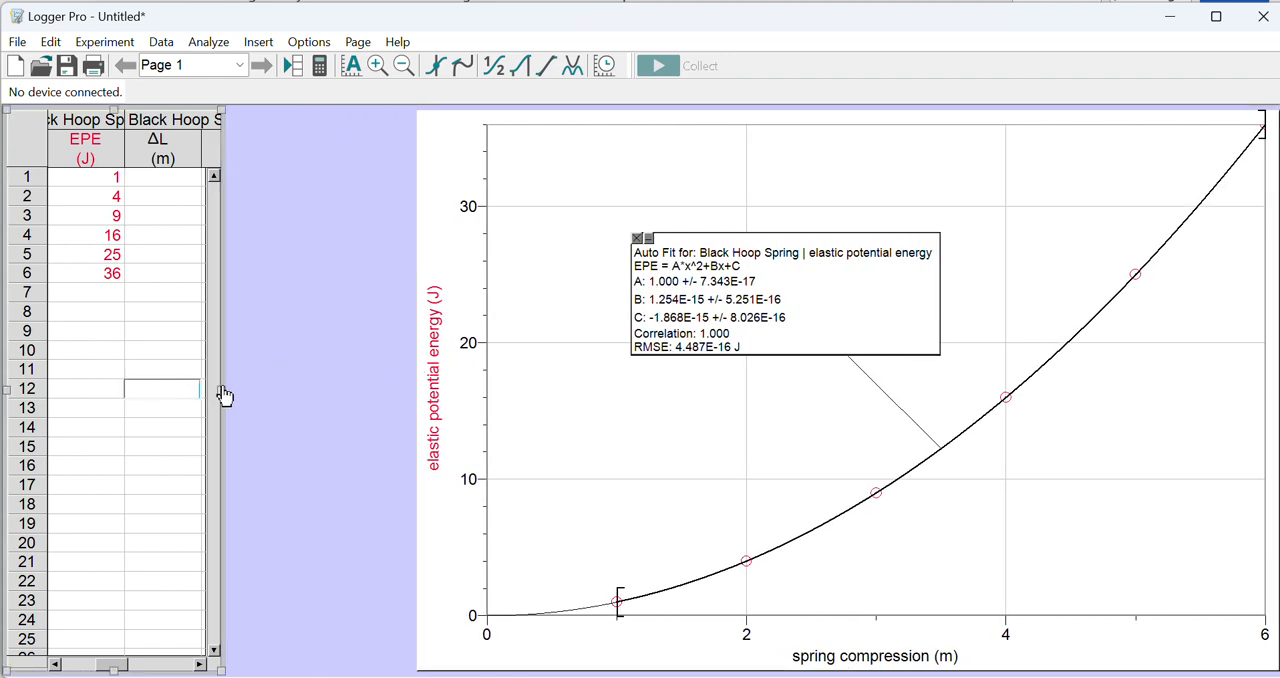
pyautogui.moveTo(220, 394); pyautogui.dragTo(406, 391)
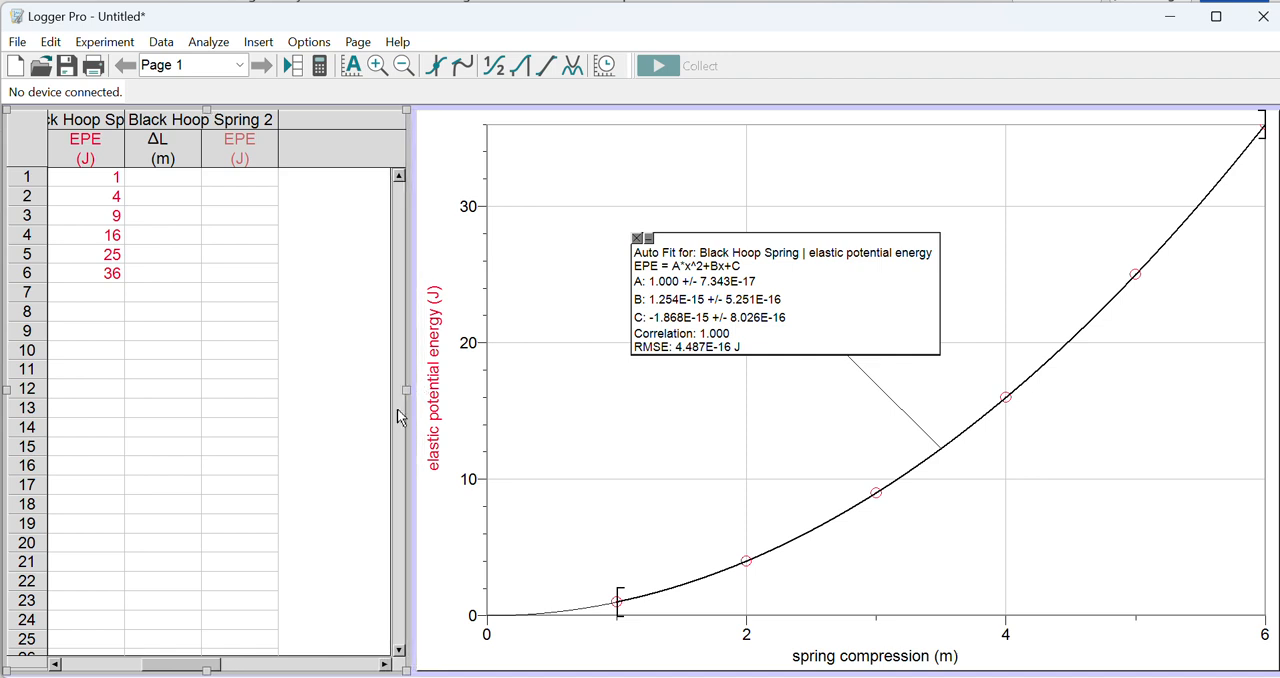
pyautogui.moveTo(203, 668); pyautogui.dragTo(151, 668)
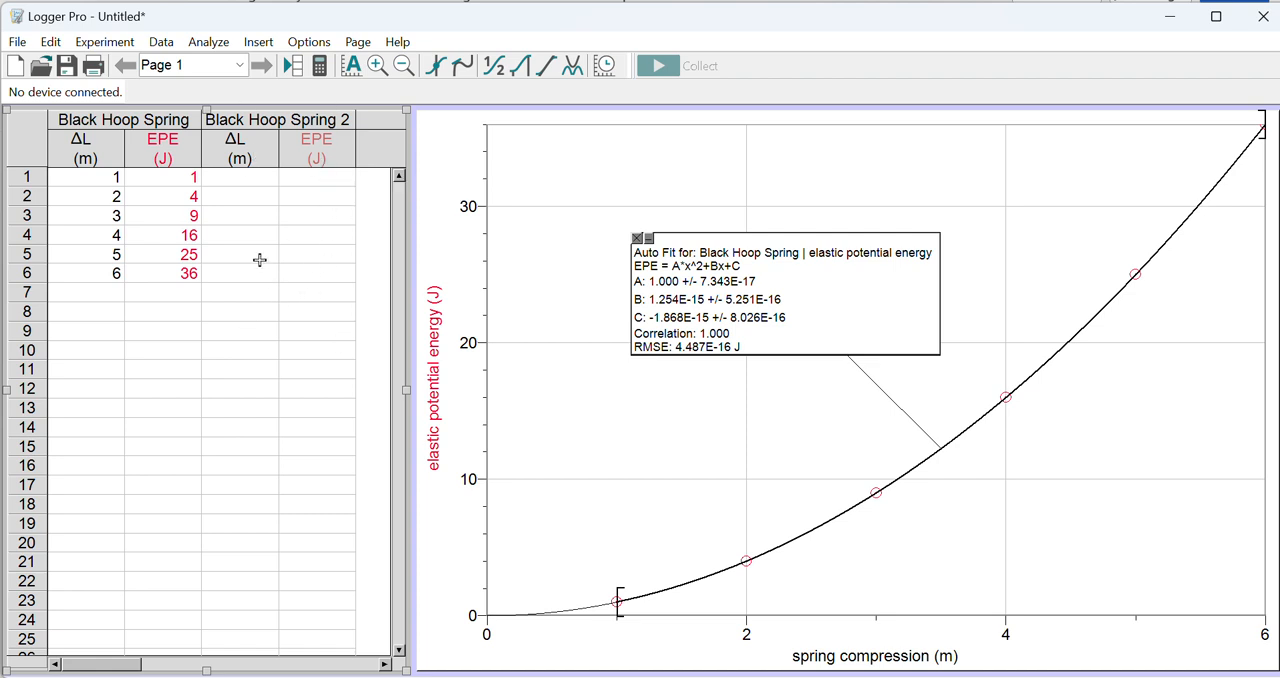
# Step: Rename the second data set as White Hoop Spring
pyautogui.click(274, 172)
pyautogui.doubleClick(283, 125)
pyautogui.doubleClick(690, 267)
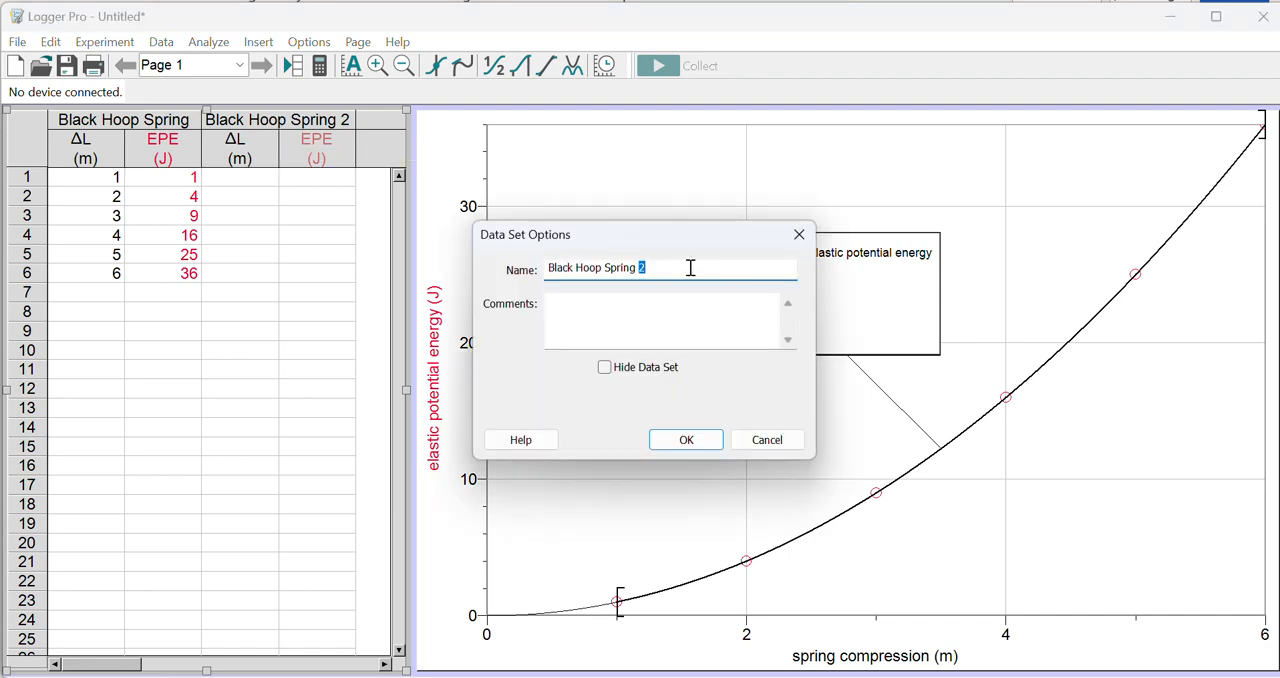
pyautogui.moveTo(690, 267); pyautogui.dragTo(306, 300)
pyautogui.write('White')
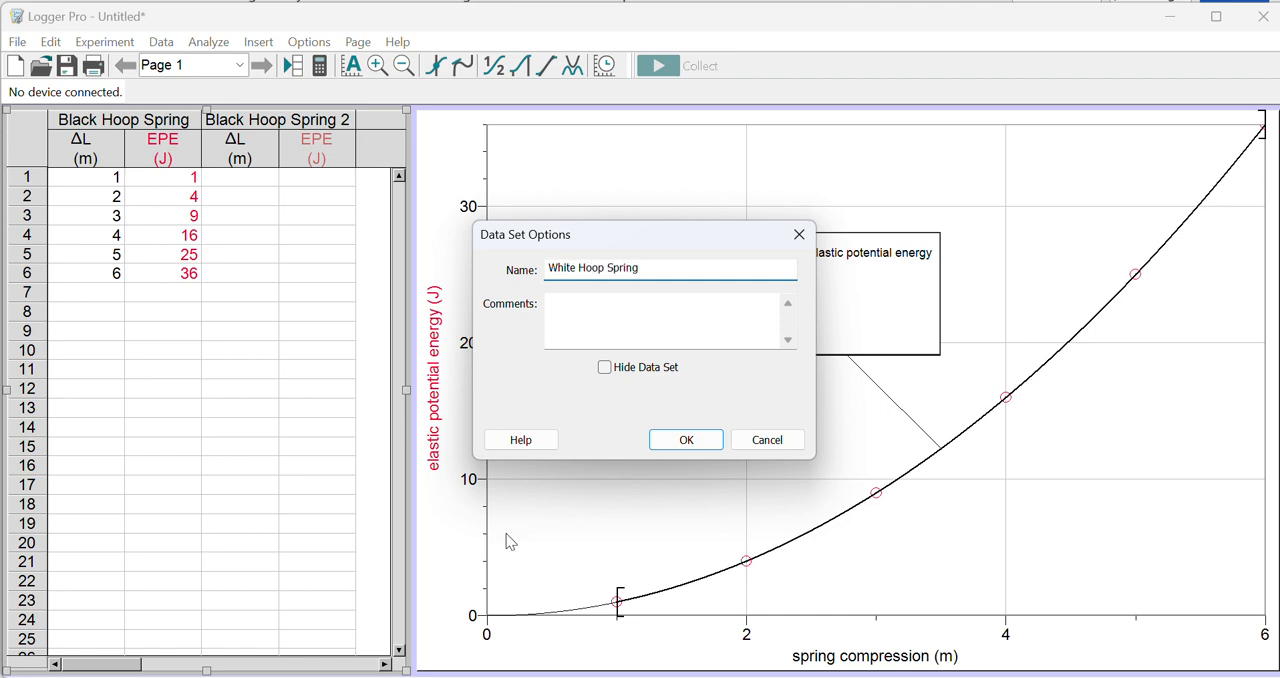
pyautogui.write(' Hoop Spring')
pyautogui.click(672, 444)
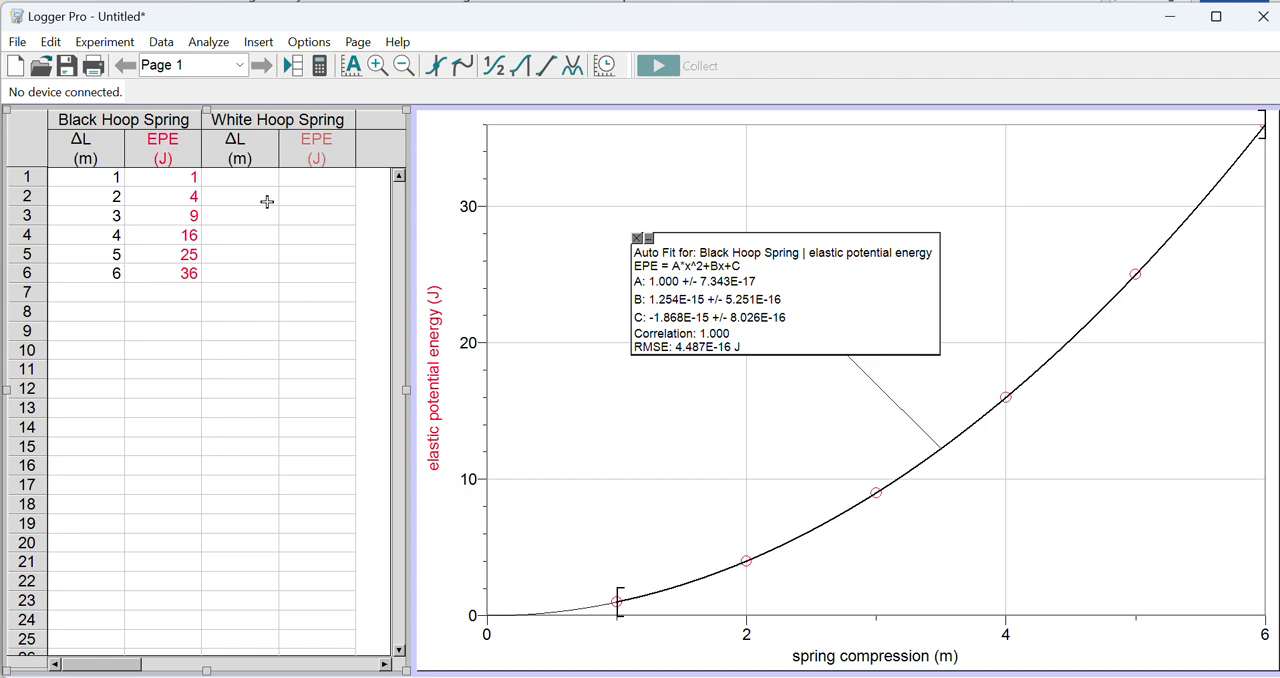
# Step: Enter the White Hoop Spring ΔL values 1, 2, 3, 4, 5 and 6 in rows 1 to 6
pyautogui.click(238, 179)
pyautogui.write('1')
pyautogui.press('Return')
pyautogui.write('2')
pyautogui.press('Return')
pyautogui.write('3 4')
pyautogui.press('Return')
pyautogui.write('5')
pyautogui.press('Return')
pyautogui.write('6')
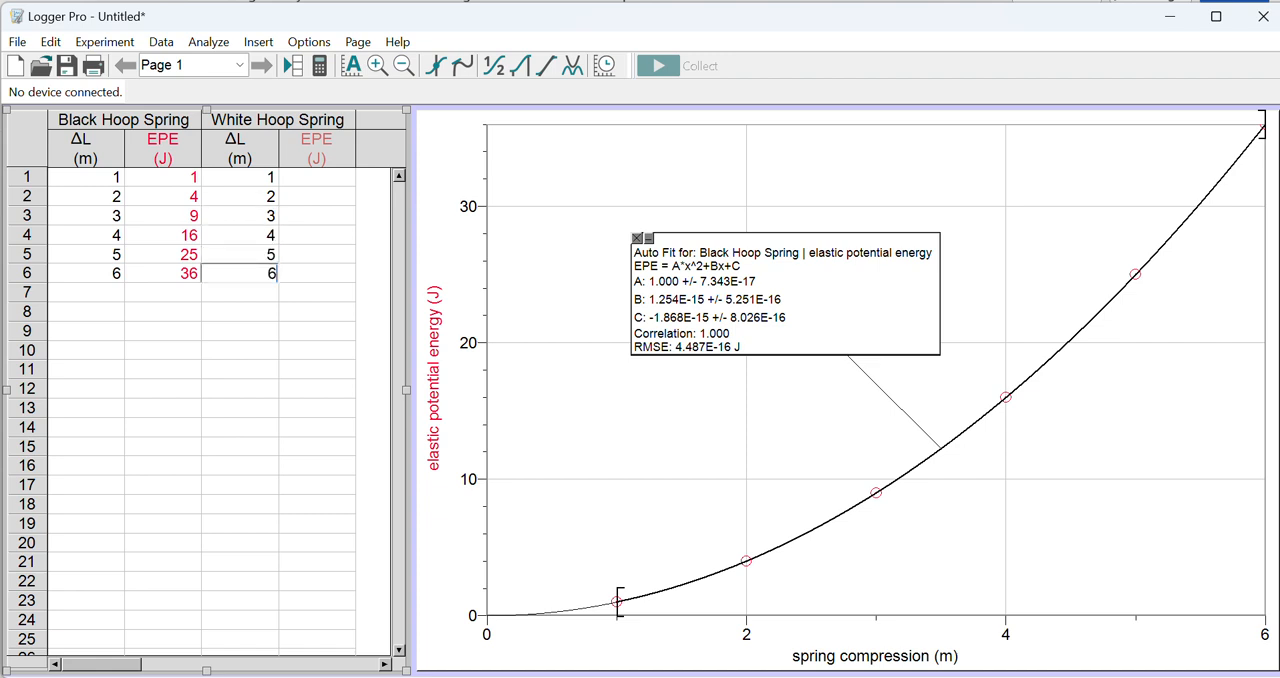
pyautogui.press('Return')
# Step: Enter the White Hoop Spring EPE values 10, 40, 90, 160, 250 and 360 in rows 1 to 6
pyautogui.click(316, 177)
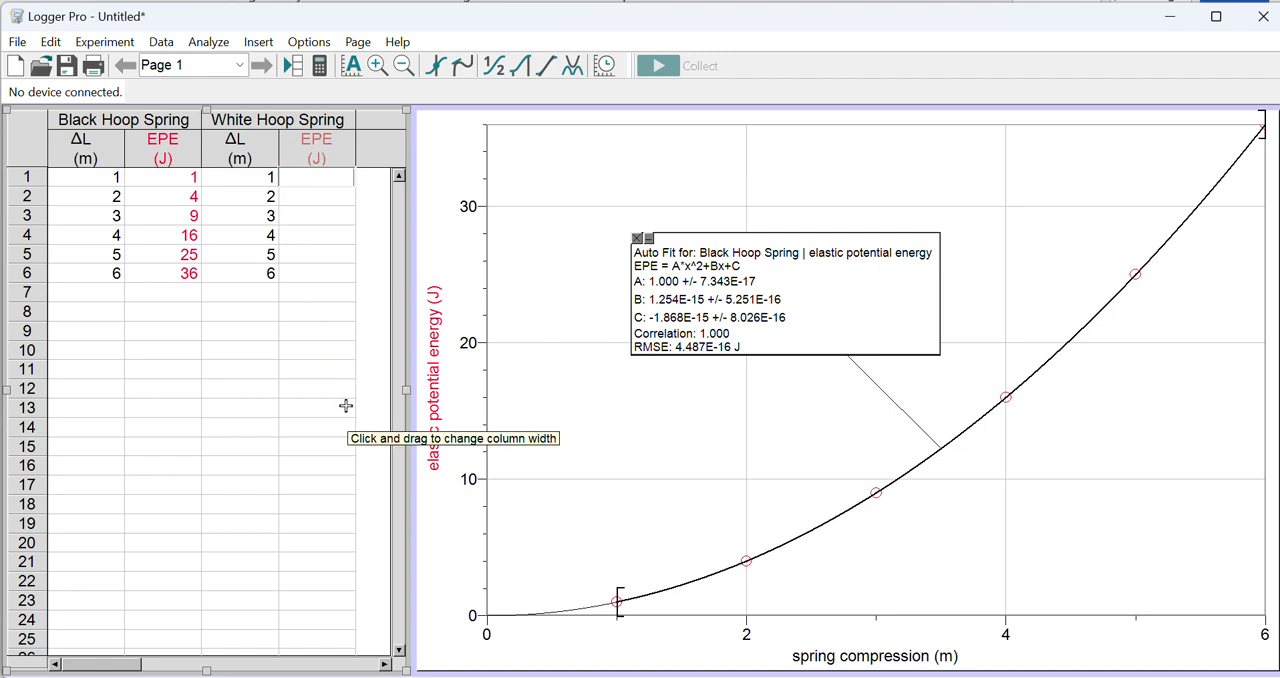
pyautogui.write('10')
pyautogui.press('Return')
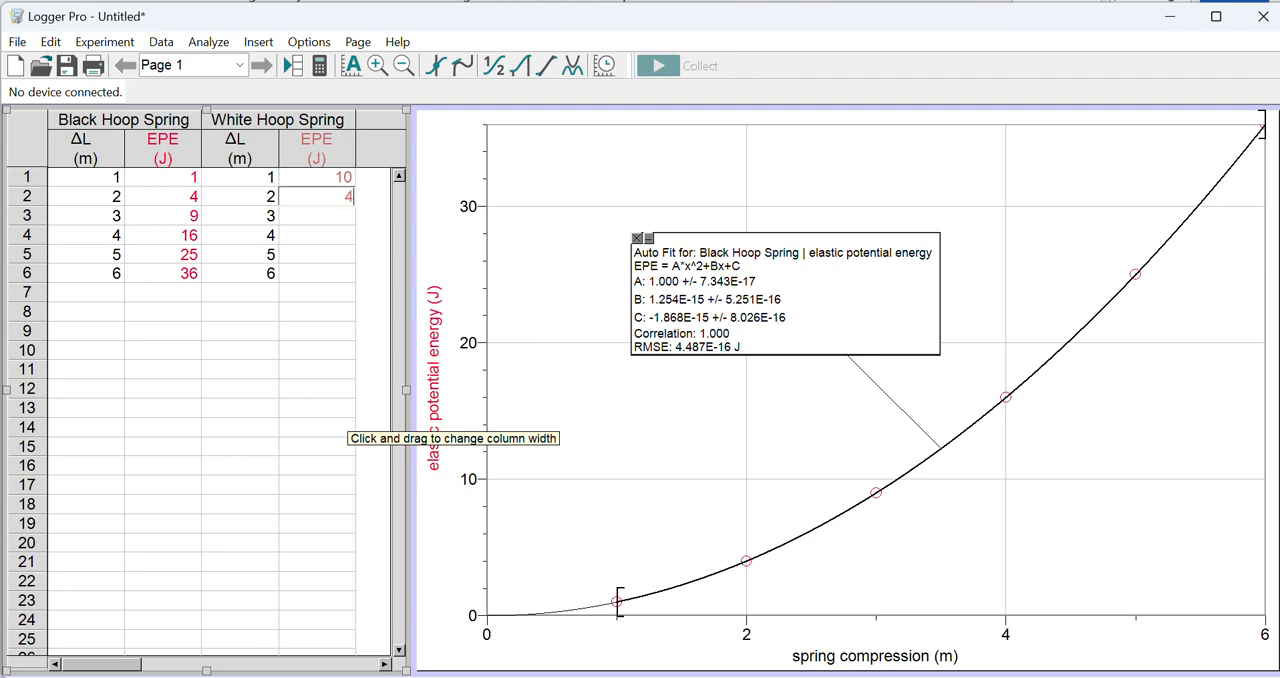
pyautogui.press('Return')
pyautogui.write('90')
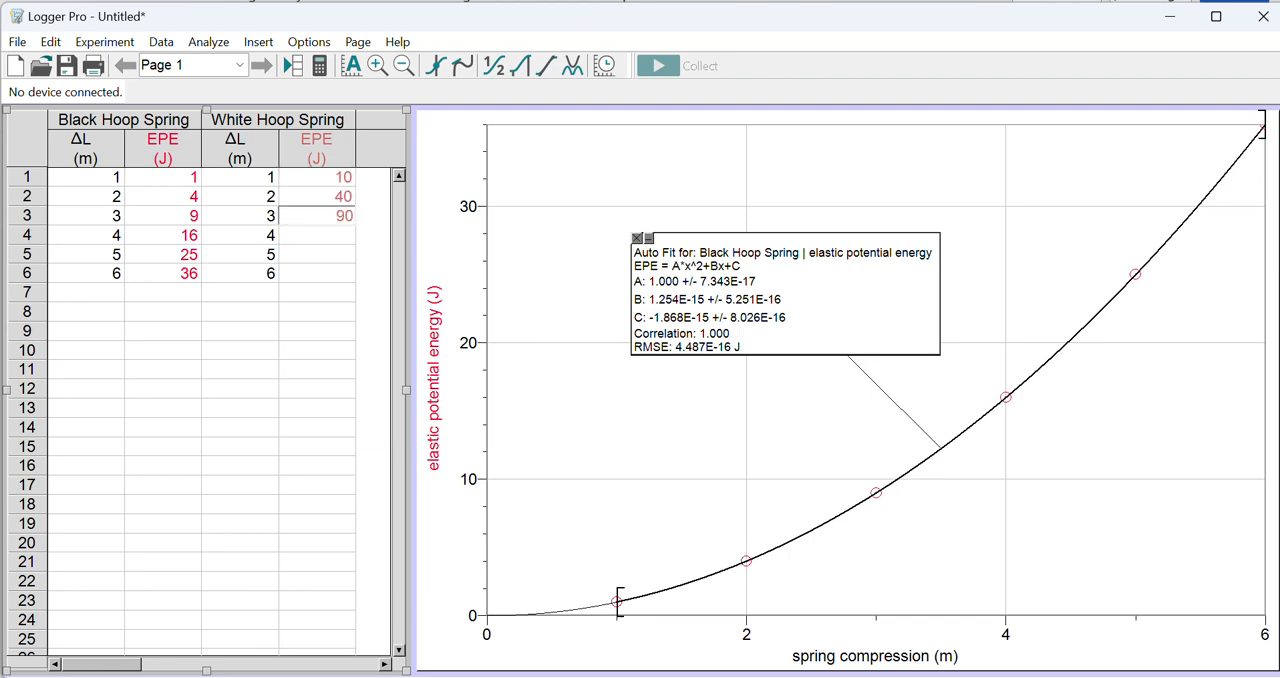
pyautogui.press('Return')
pyautogui.write('160')
pyautogui.press('Return')
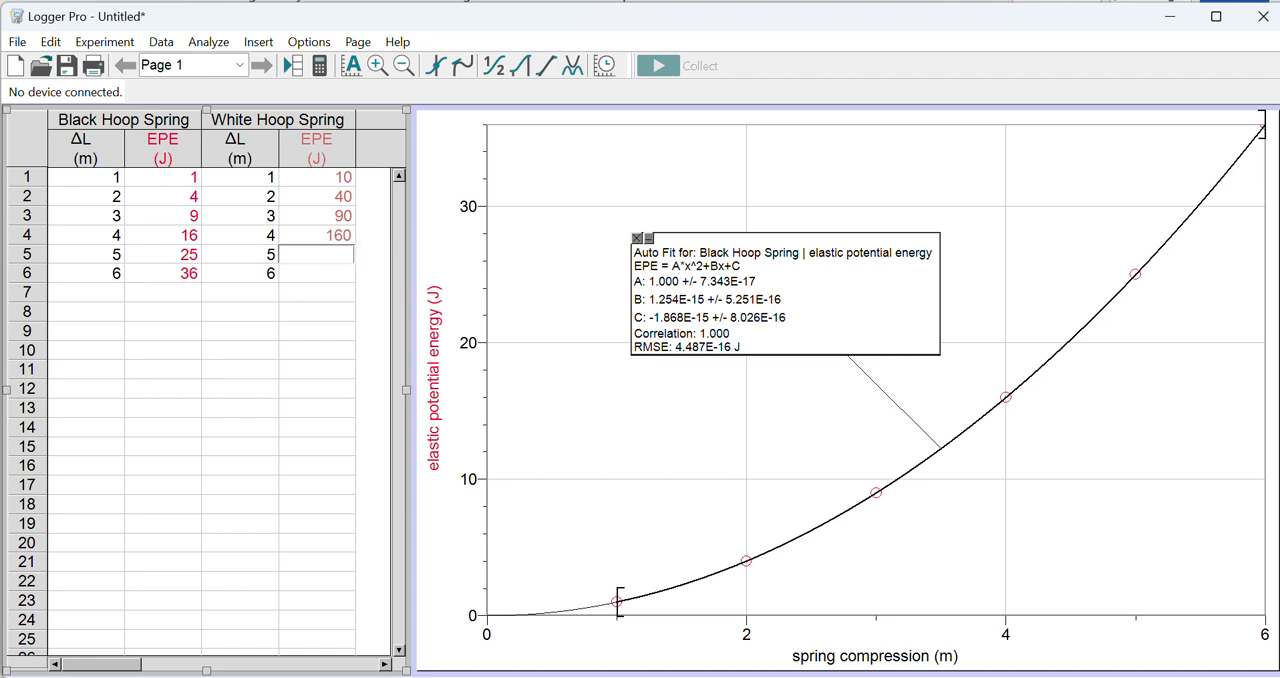
pyautogui.write('250')
pyautogui.press('Return')
pyautogui.write('3')
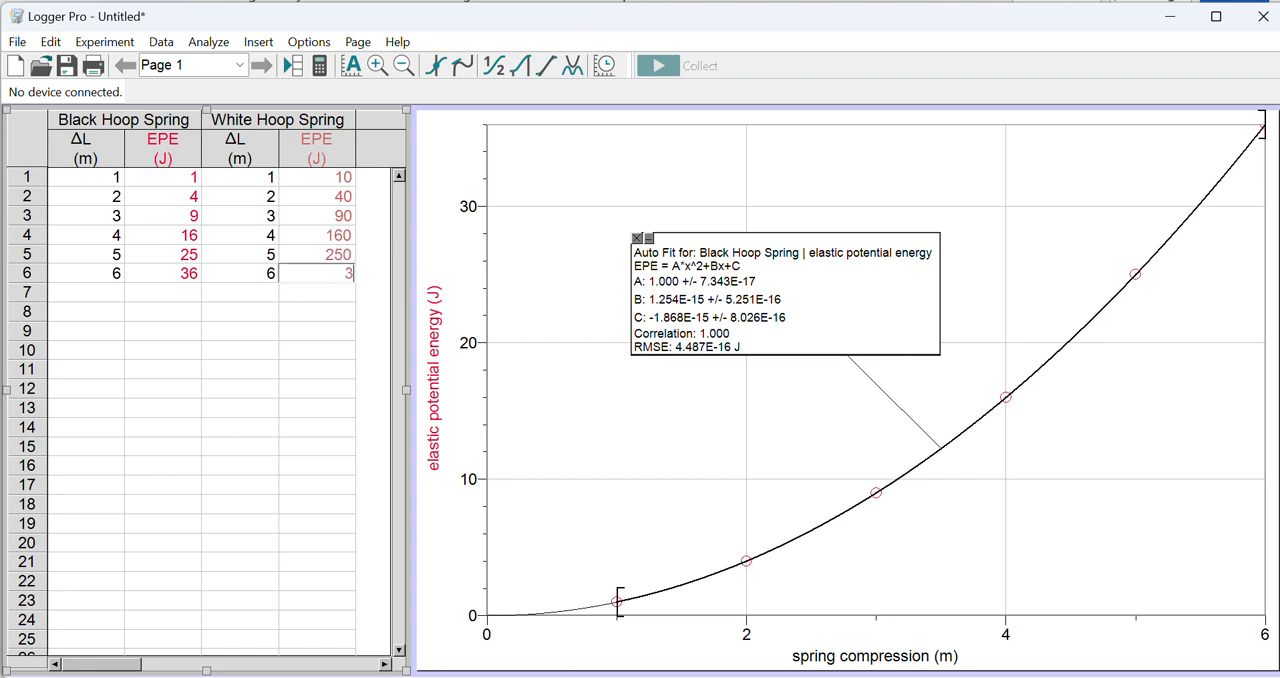
pyautogui.write('60')
pyautogui.press('Return')
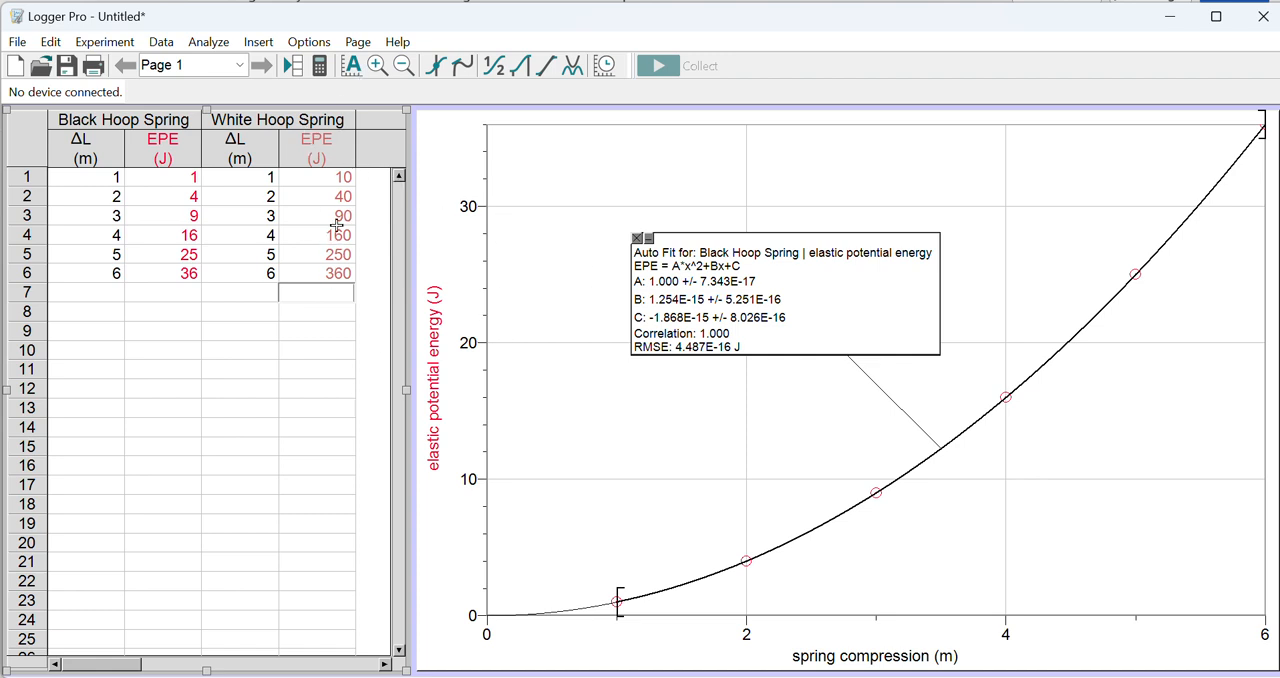
# Step: Add the White Hoop Spring elastic potential energy to the graph's Y-axis, with scaling set to Autoscale From 0
pyautogui.click(437, 366)
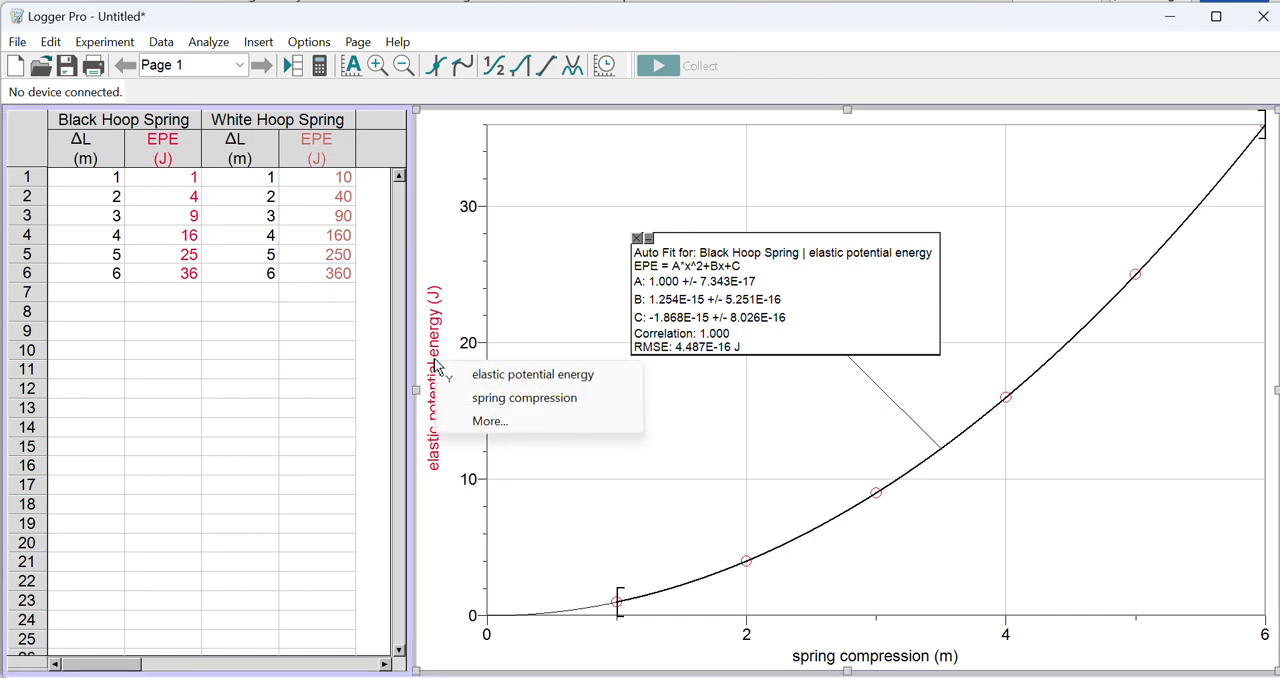
pyautogui.click(524, 421)
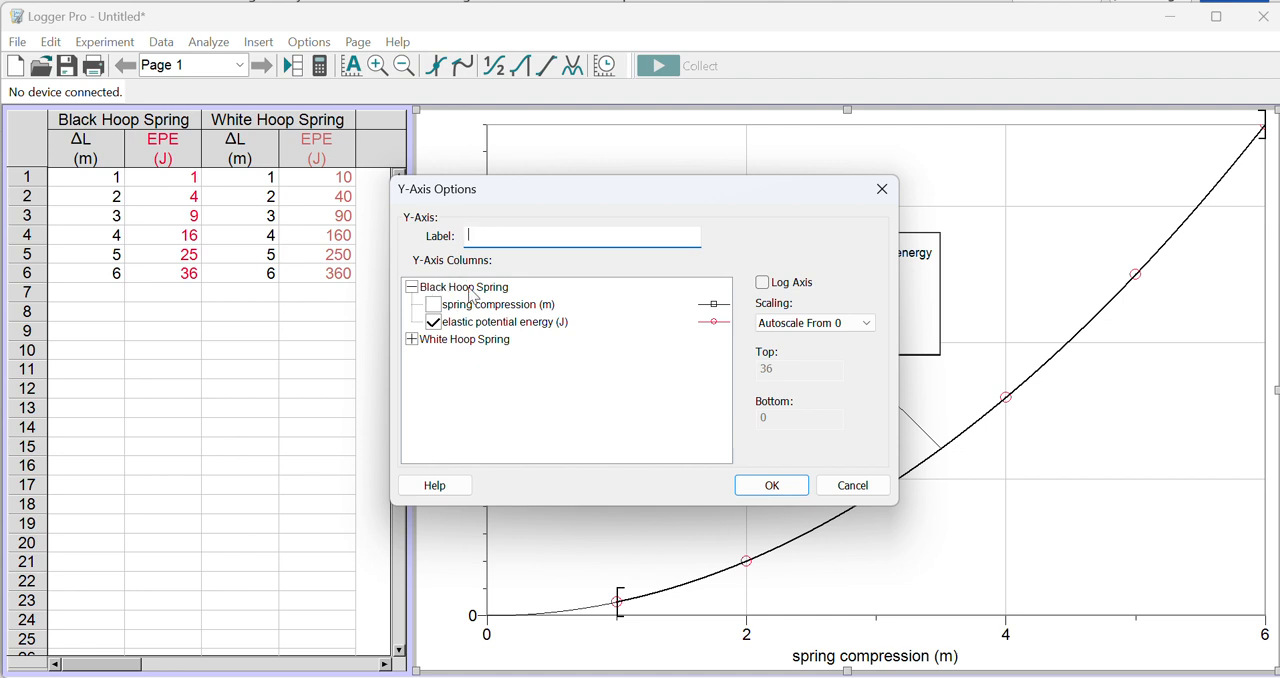
pyautogui.click(411, 340)
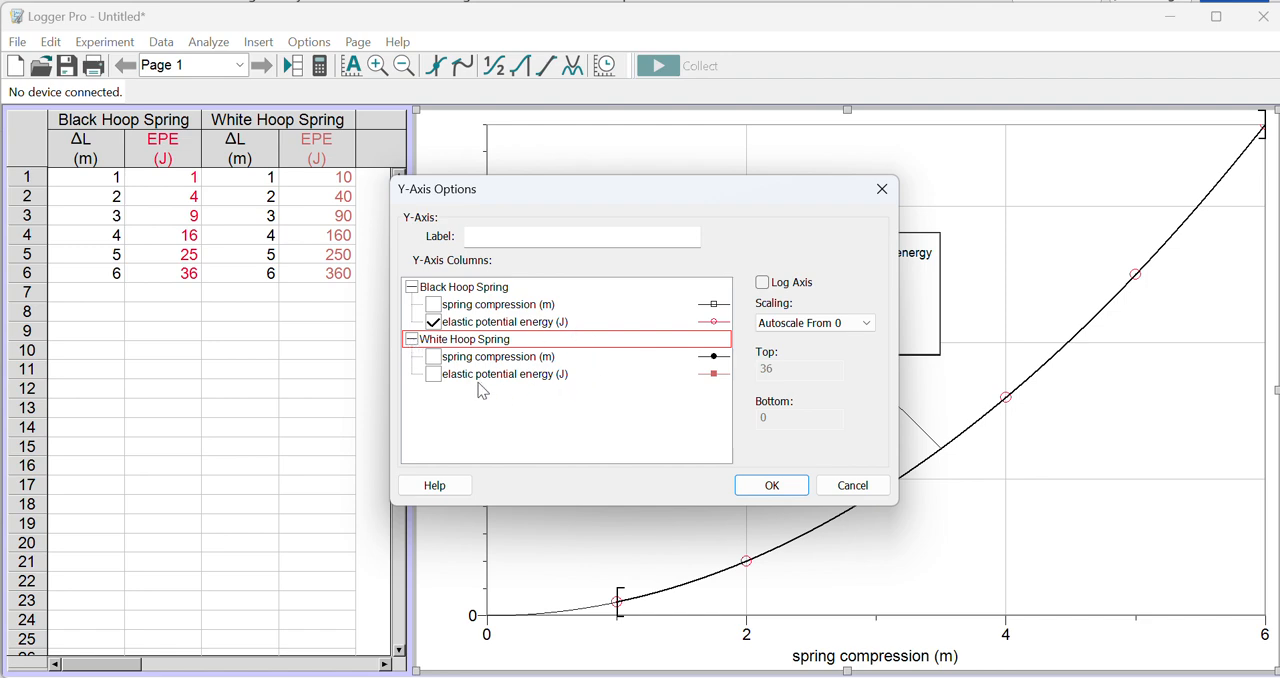
pyautogui.click(434, 376)
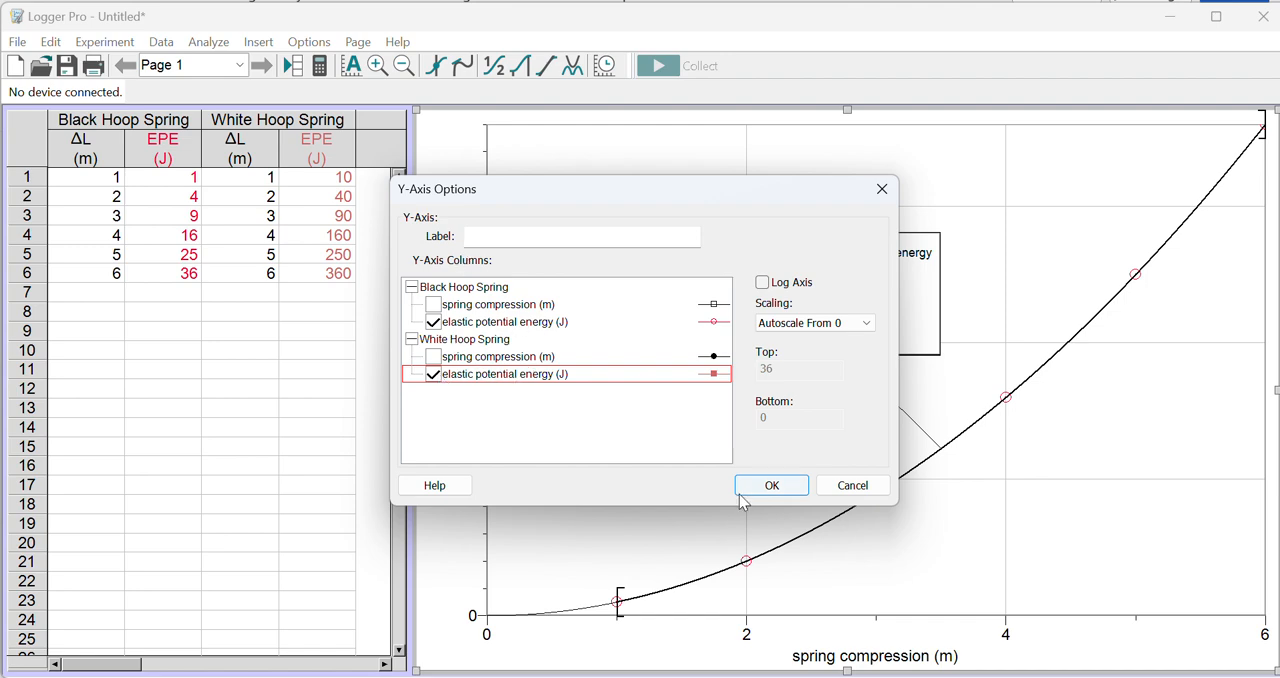
pyautogui.click(835, 323)
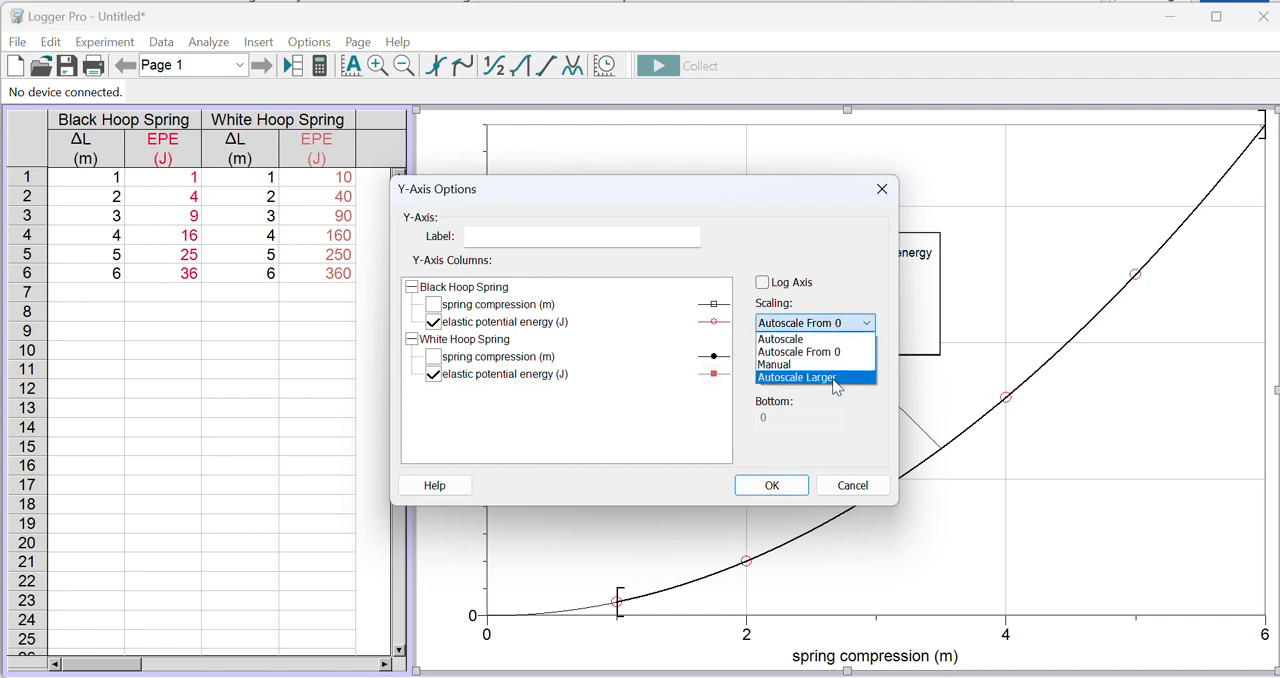
pyautogui.click(843, 362)
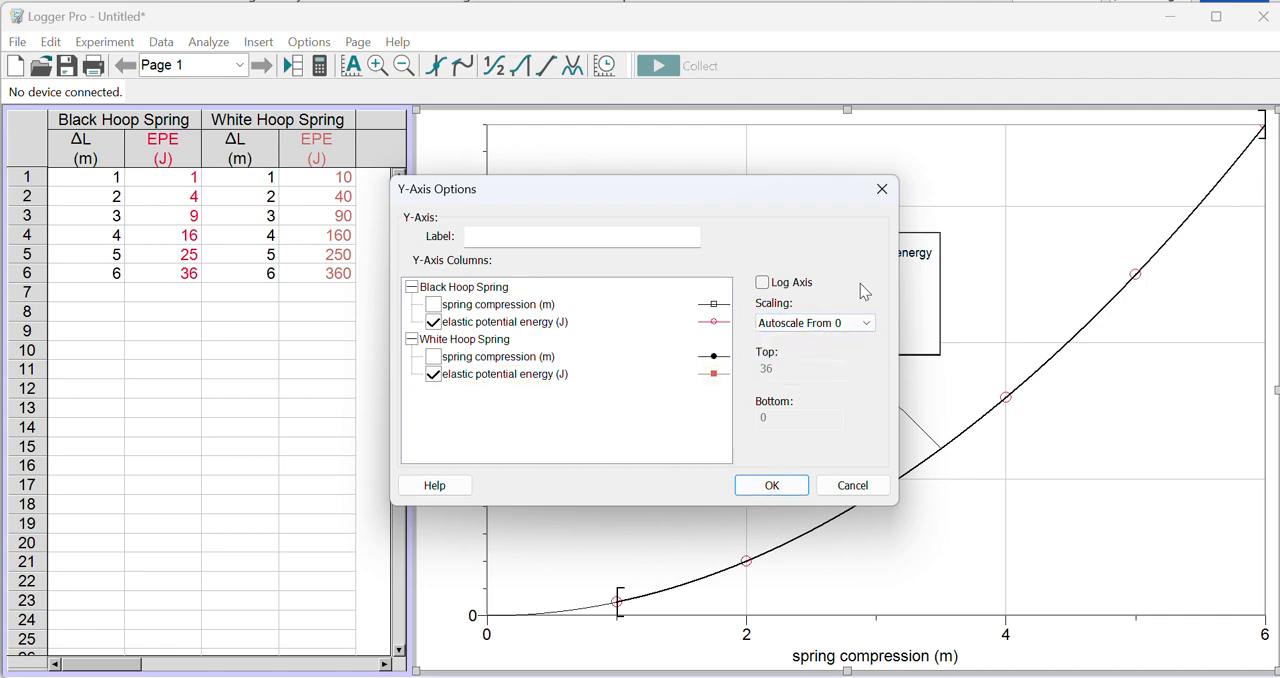
pyautogui.click(769, 487)
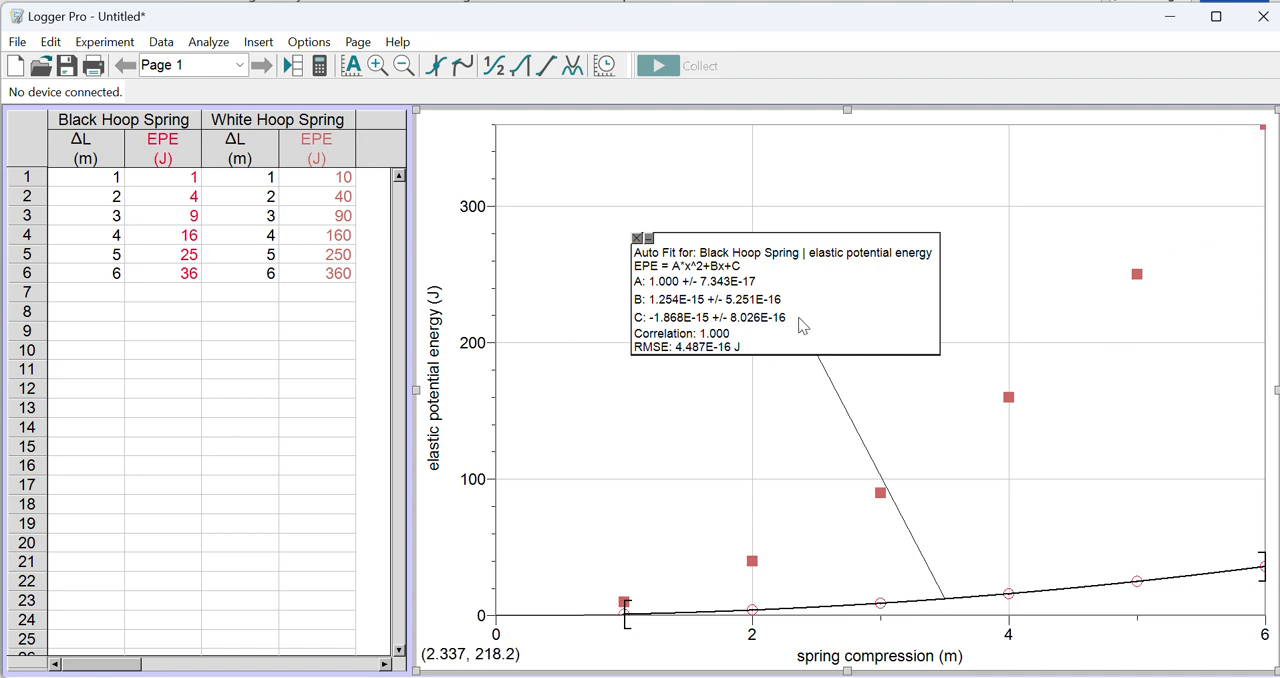
# Step: Move the Black Hoop Spring fit results box lower on the graph, closer to its curve
pyautogui.moveTo(799, 320); pyautogui.dragTo(683, 454)
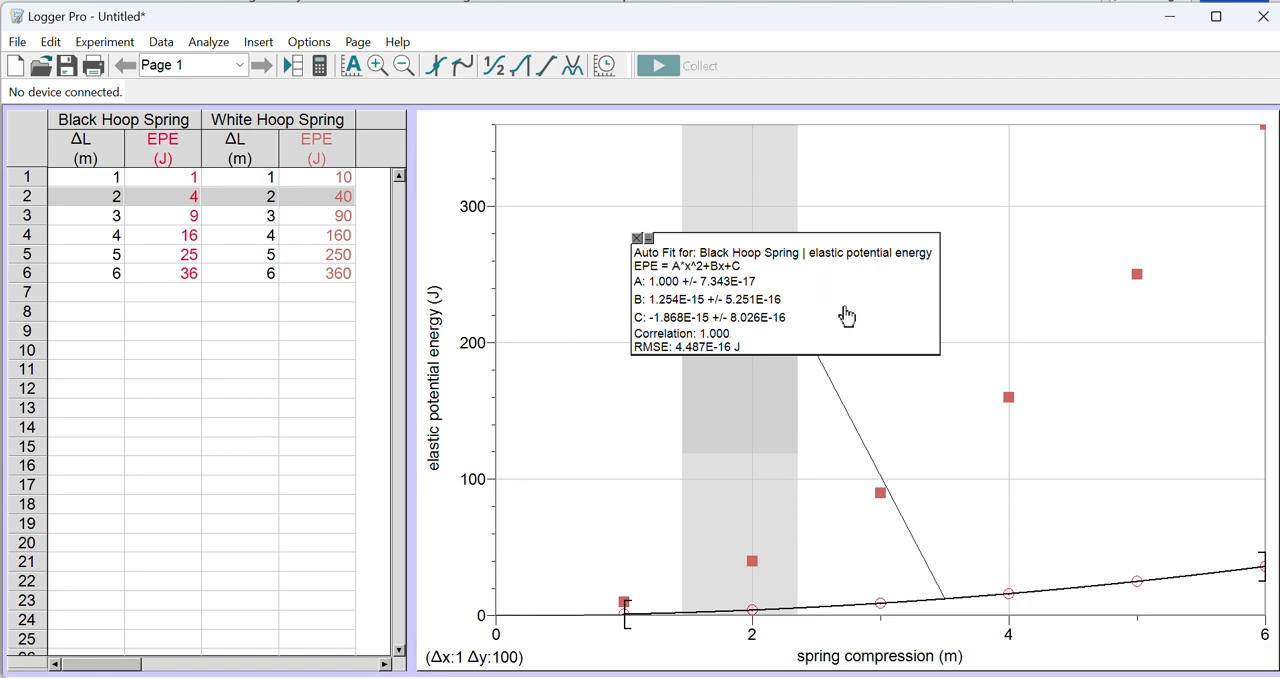
pyautogui.moveTo(846, 316); pyautogui.dragTo(760, 432)
pyautogui.click(771, 280)
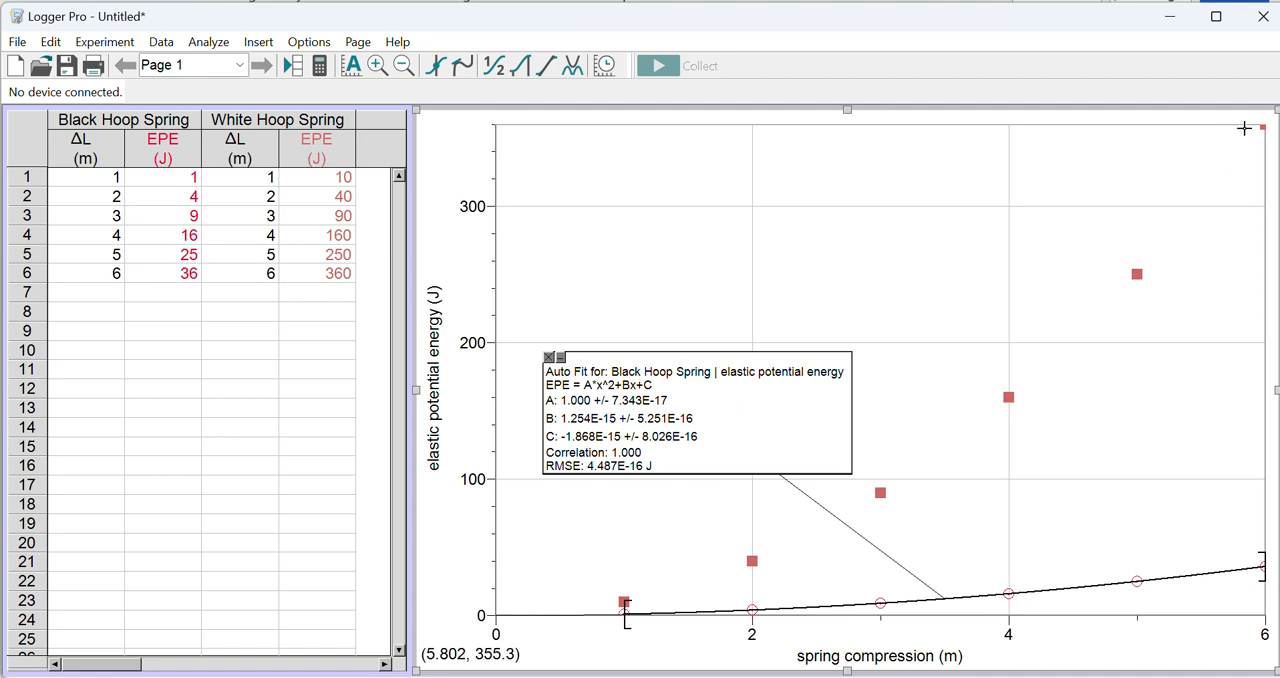
# Step: Fit a quadratic curve (A*x^2+Bx+C) to the White Hoop Spring elastic potential energy and move its results box clear of the Black Hoop Spring one
pyautogui.click(575, 68)
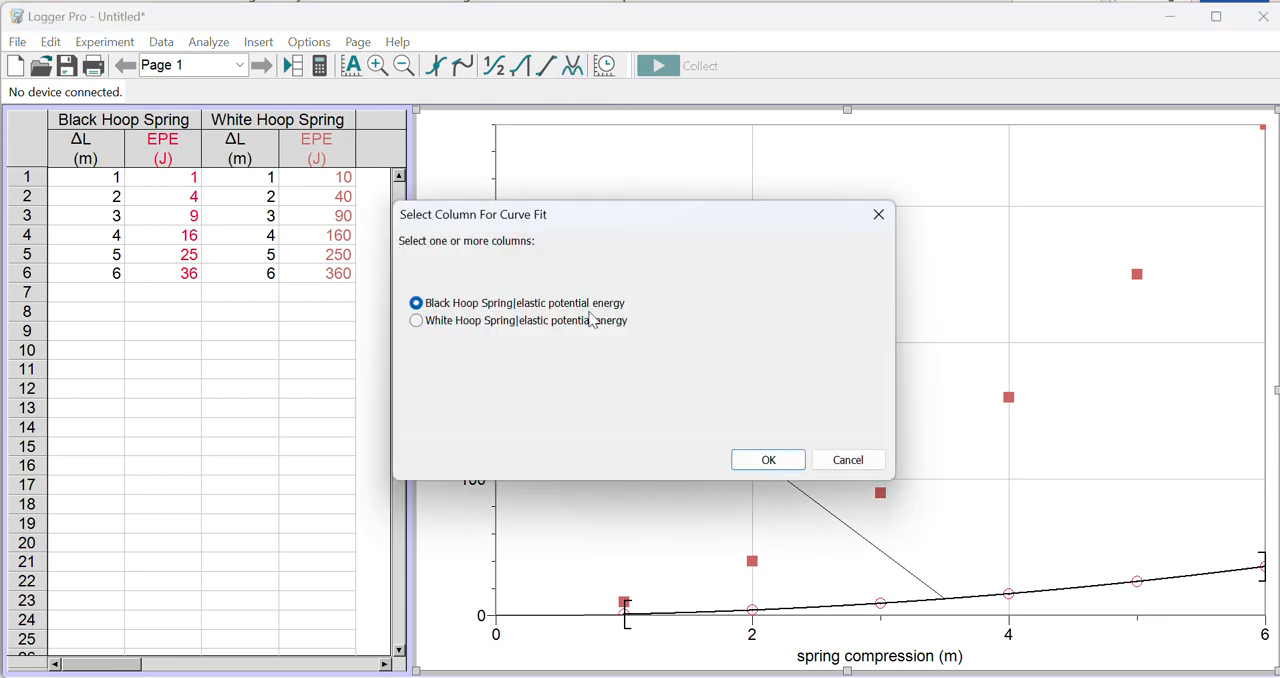
pyautogui.click(419, 324)
pyautogui.click(770, 461)
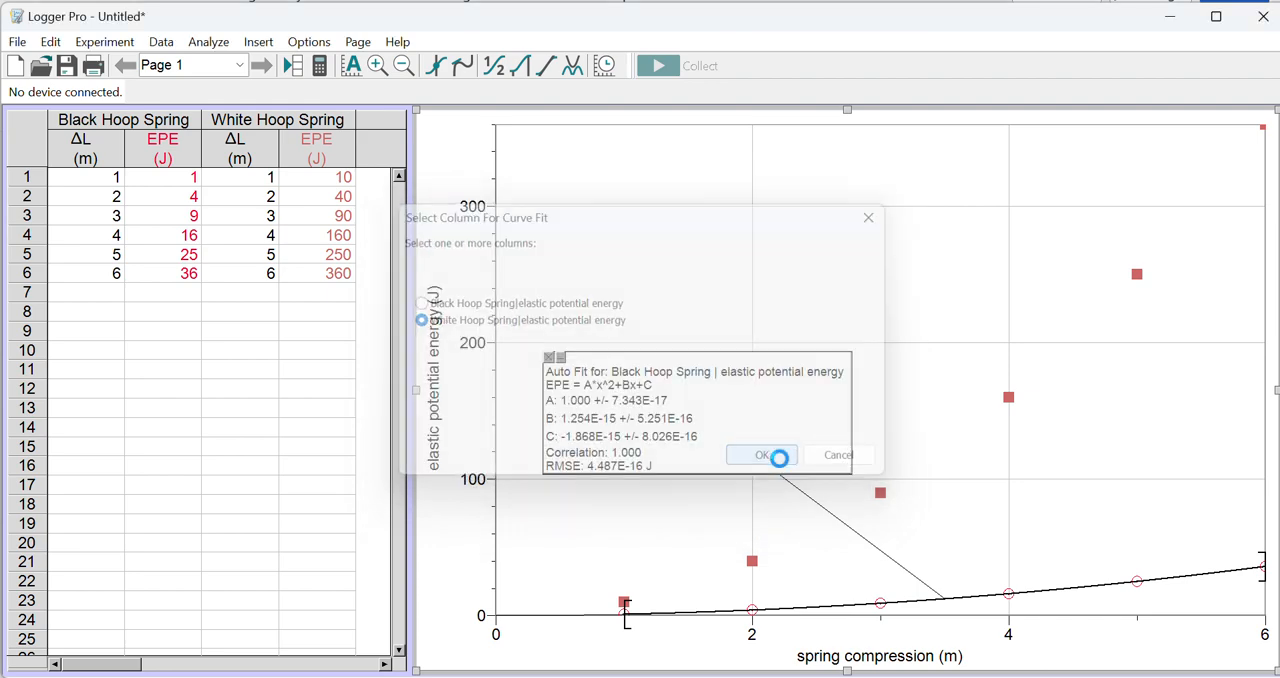
pyautogui.scroll(1, 426, 386)
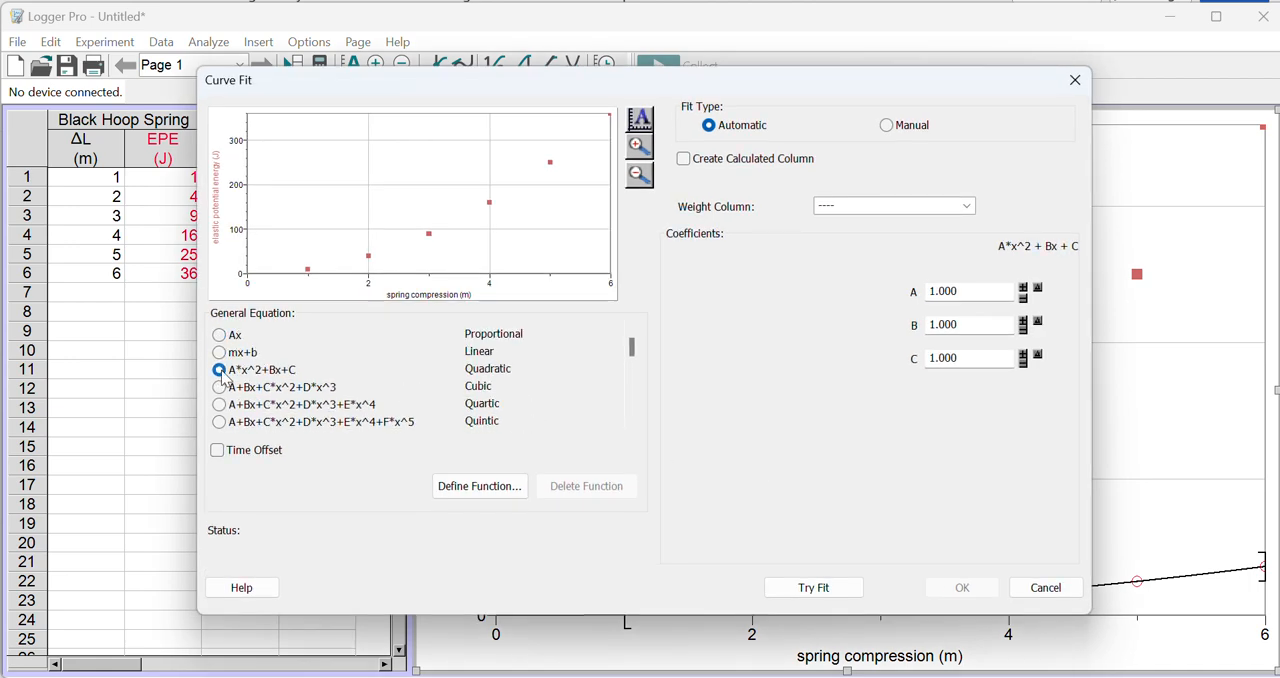
pyautogui.click(818, 590)
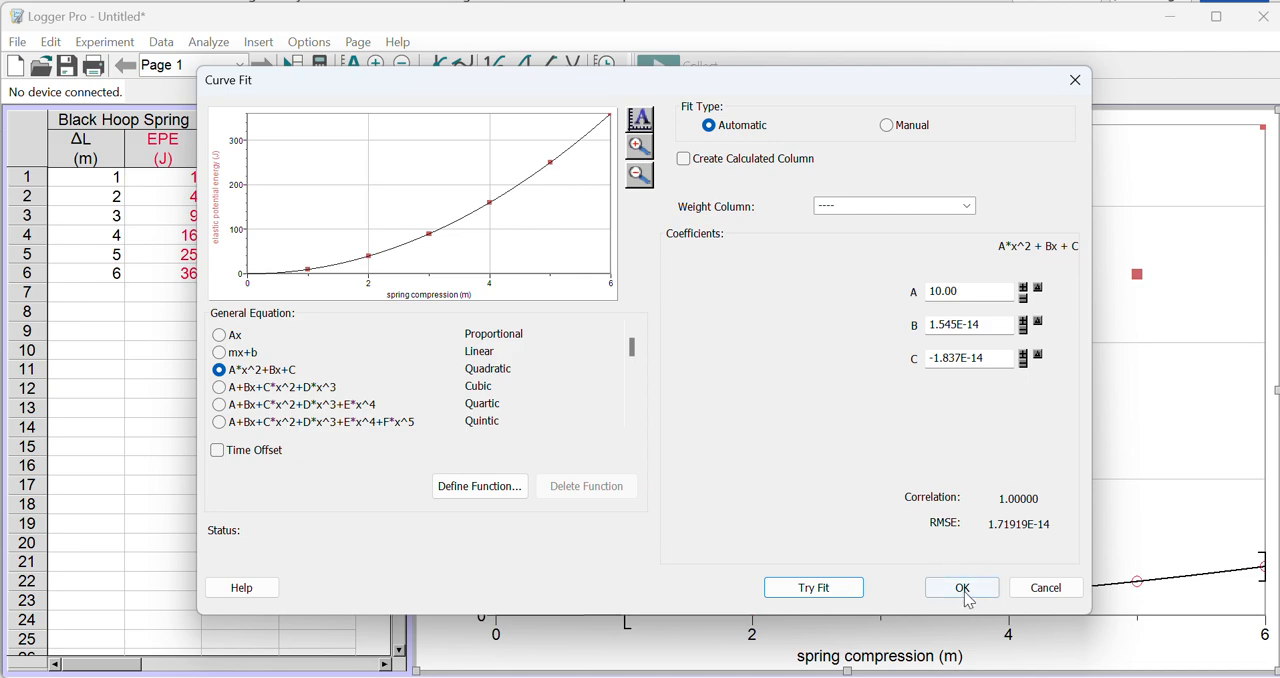
pyautogui.click(962, 590)
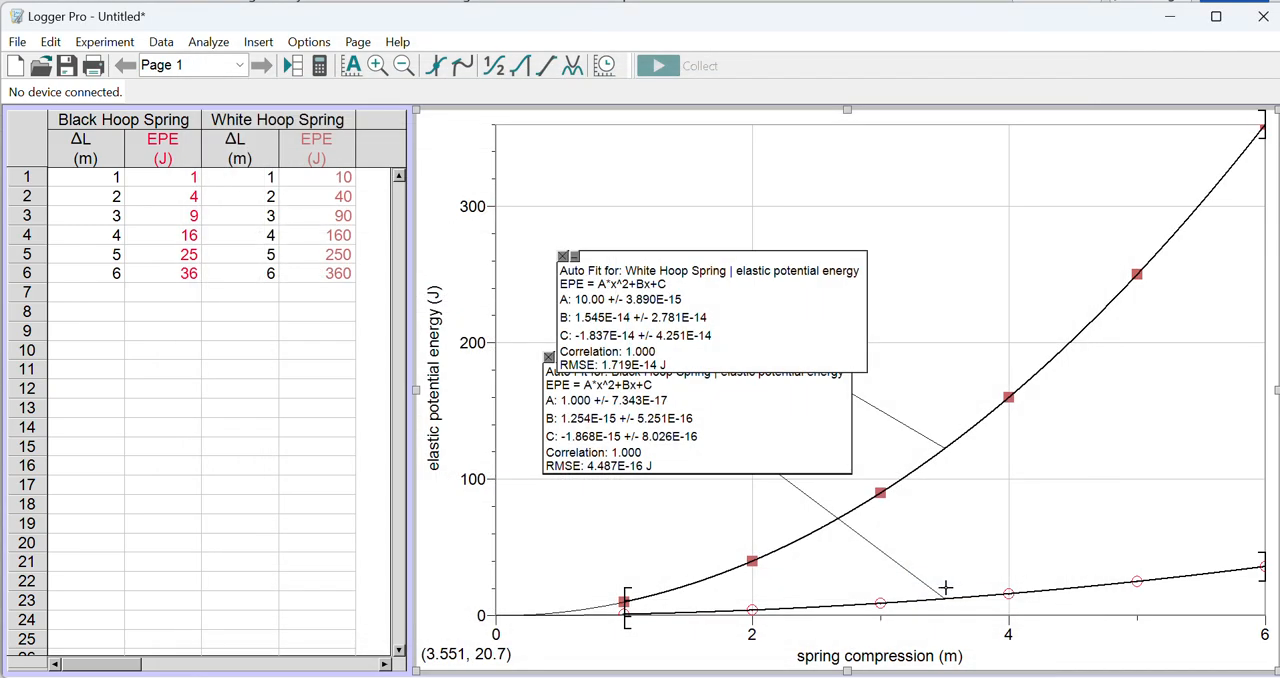
pyautogui.moveTo(800, 314)
pyautogui.mouseDown()
pyautogui.moveTo(926, 243)
pyautogui.moveTo(886, 229)
pyautogui.moveTo(895, 222)
pyautogui.mouseUp()
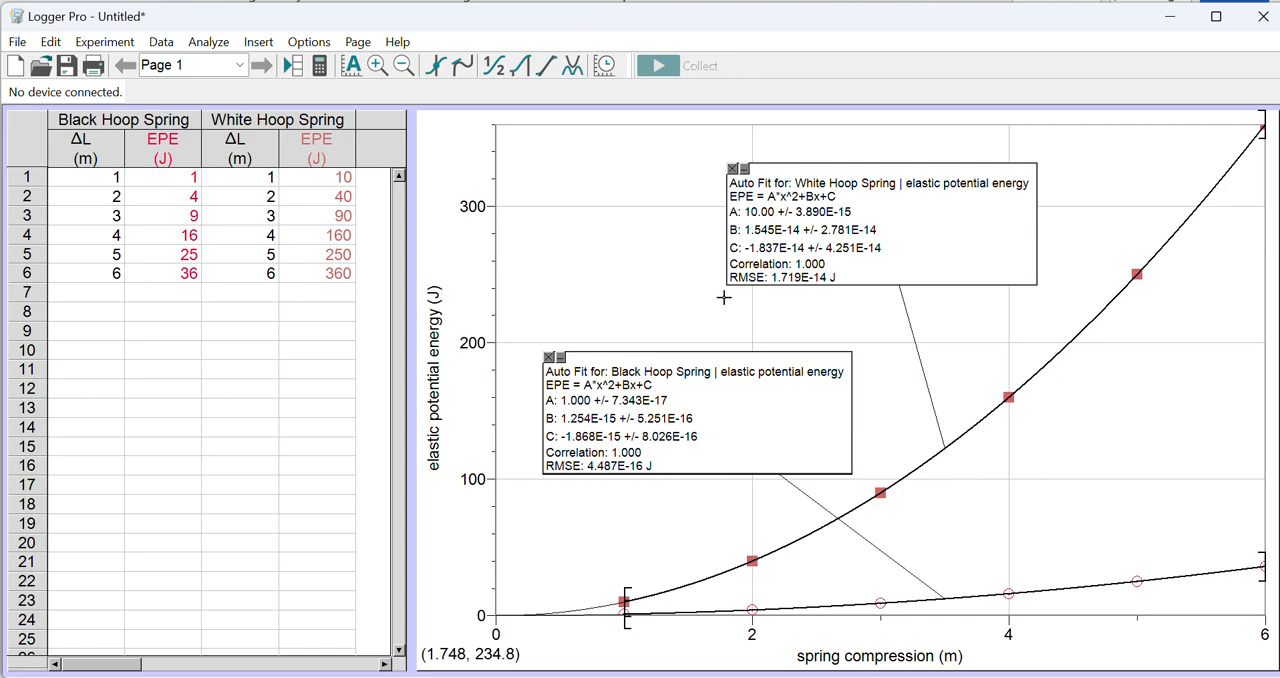
# Step: Shrink the graph from its upper-left corner and reposition both fit results boxes so they stay clear of the curves
pyautogui.click(548, 242)
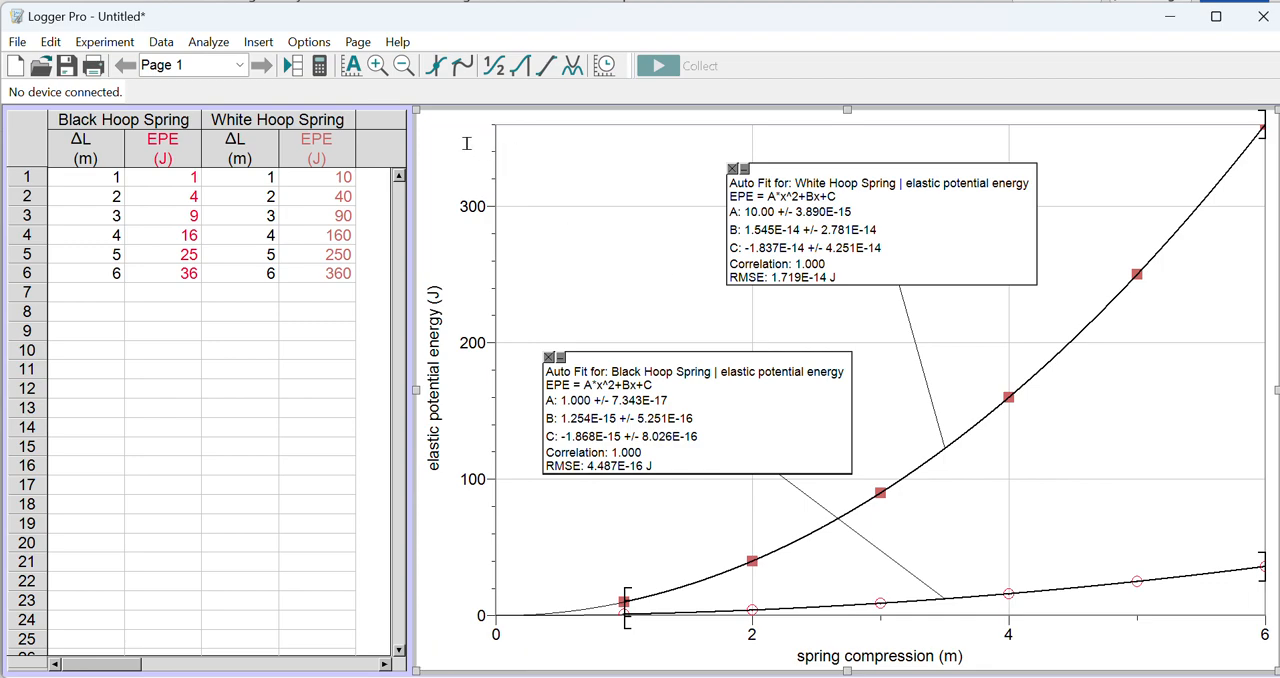
pyautogui.moveTo(421, 111); pyautogui.dragTo(562, 167)
pyautogui.moveTo(1026, 280); pyautogui.dragTo(980, 263)
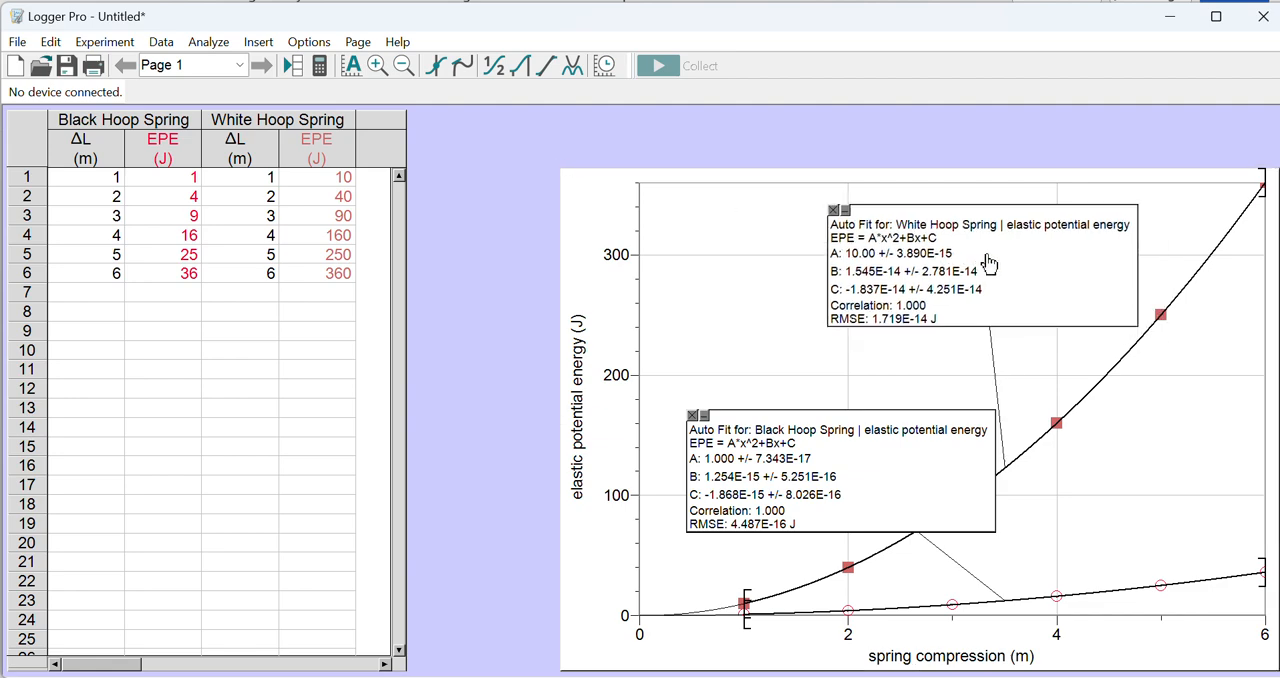
pyautogui.moveTo(893, 472); pyautogui.dragTo(866, 422)
pyautogui.click(589, 226)
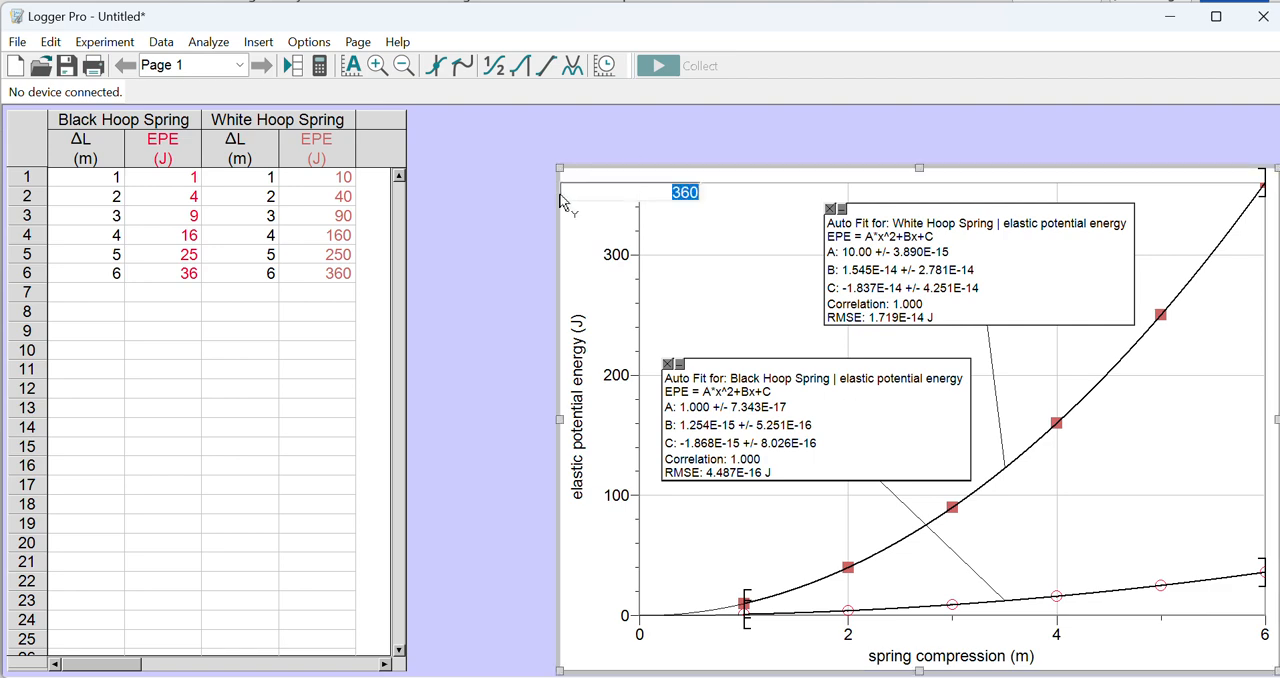
pyautogui.moveTo(561, 166); pyautogui.dragTo(569, 166)
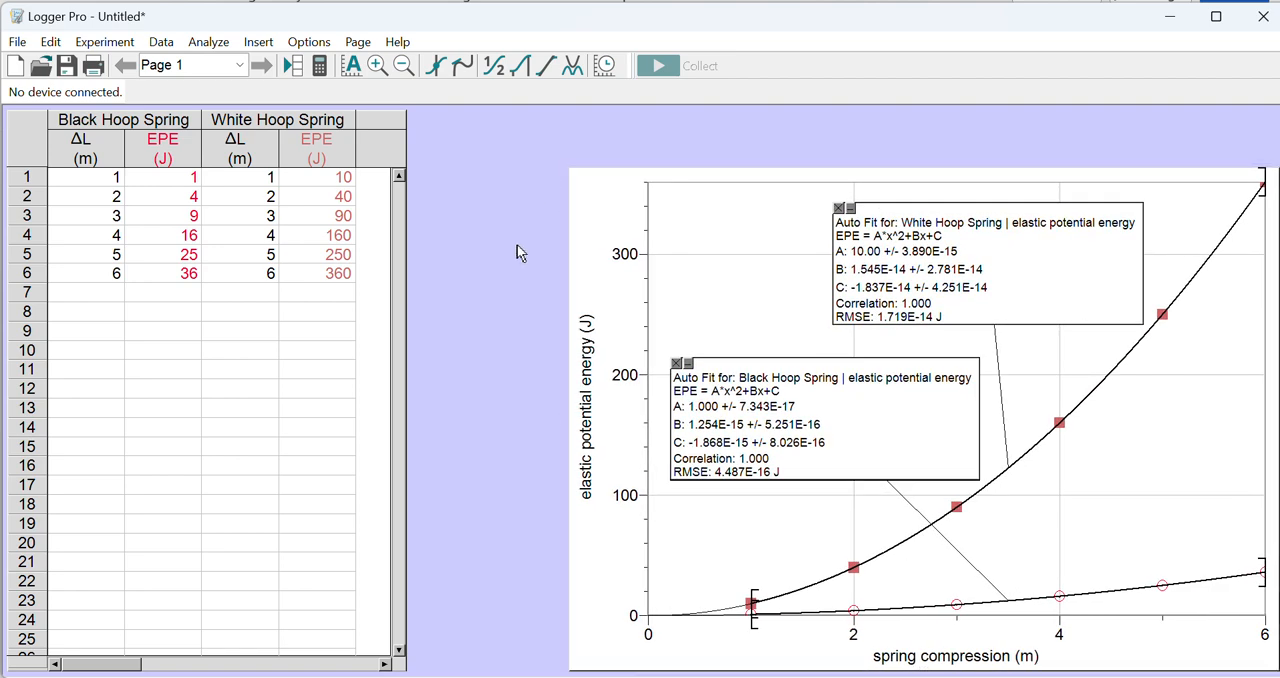
# Step: Copy the graph showing both spring curves and their fit results, and switch to the Word document
pyautogui.rightClick(747, 279)
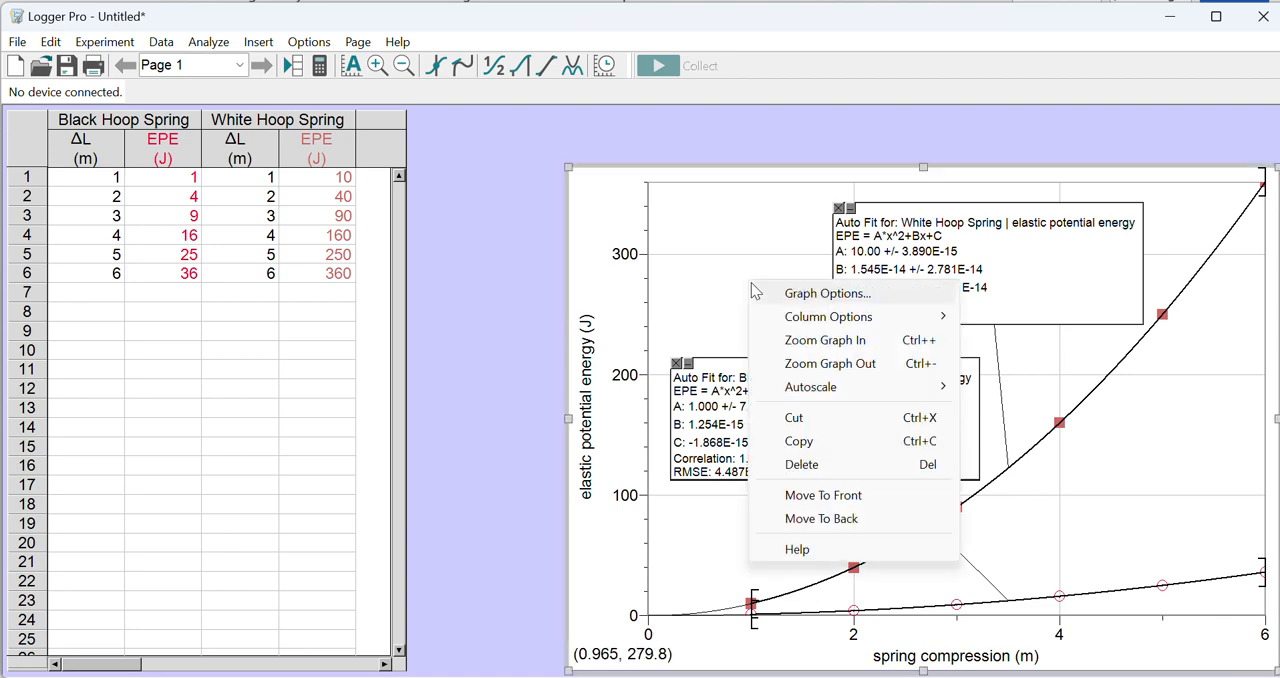
pyautogui.click(828, 446)
pyautogui.hotkey('alt', 'Tab')
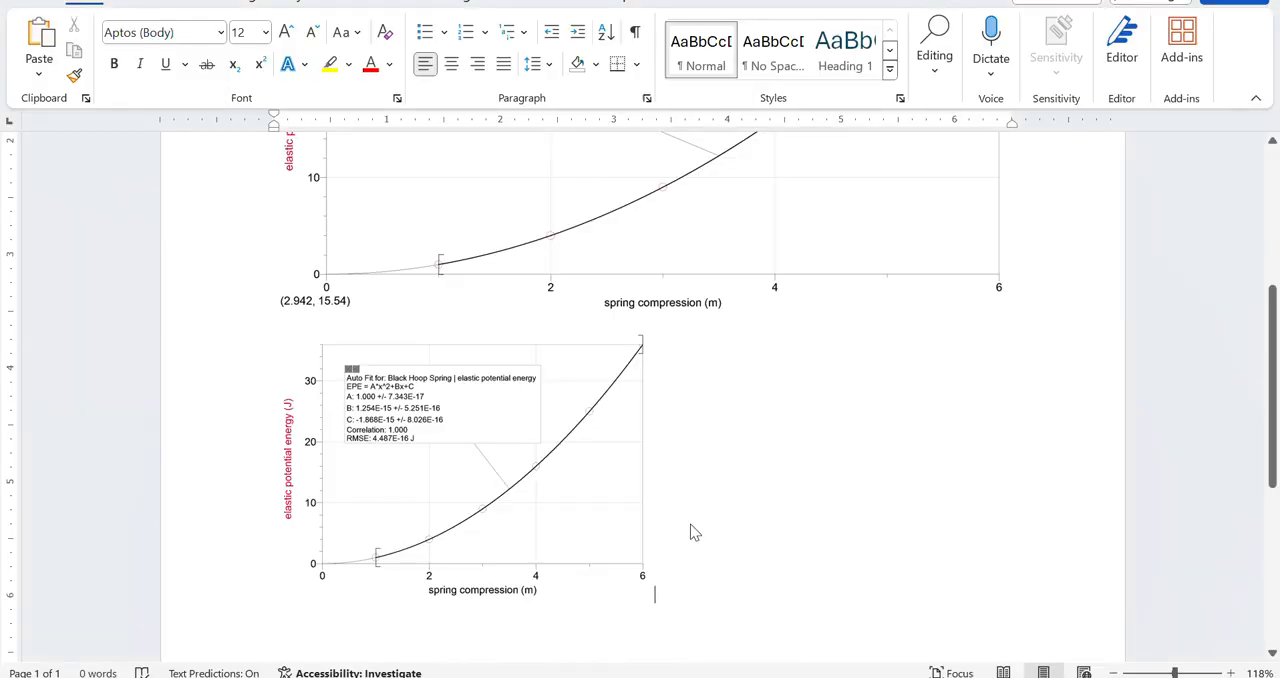
# Step: Paste the copied graph two lines below the existing graphs in the document and switch back to Logger Pro
pyautogui.scroll(-3, 690, 526)
pyautogui.press('Return')
pyautogui.press('Return')
pyautogui.scroll(-1, 690, 523)
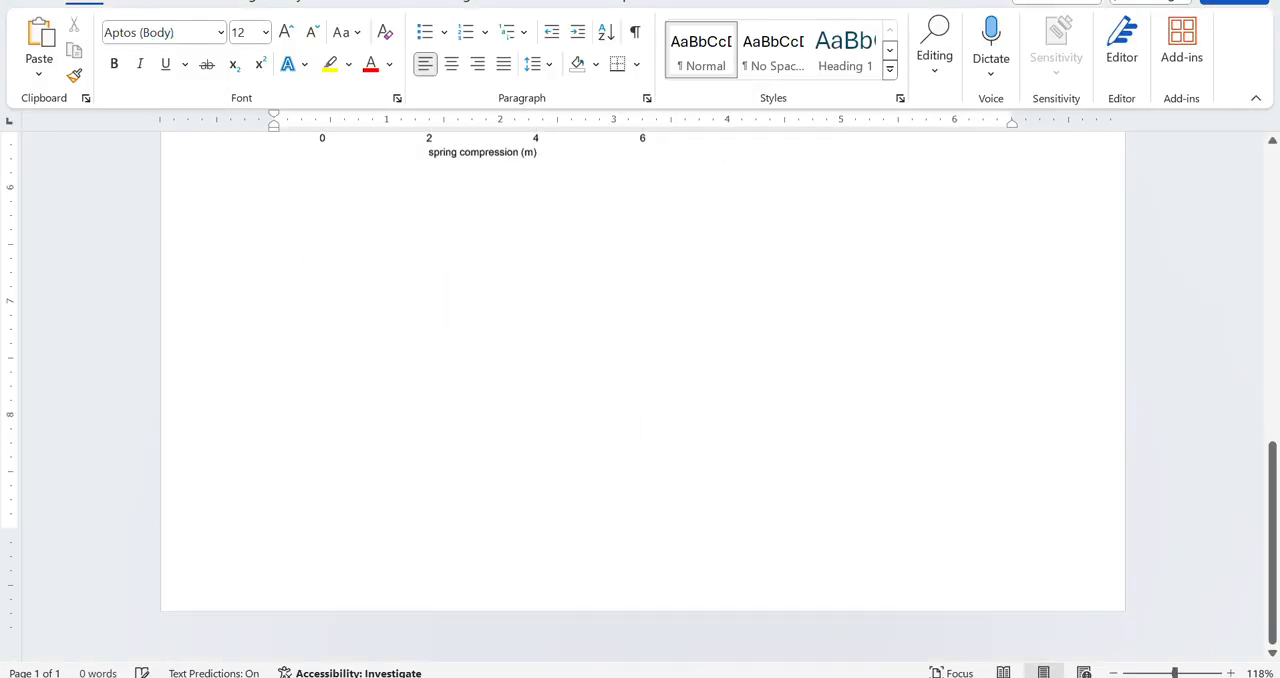
pyautogui.scroll(1, 642, 390)
pyautogui.hotkey('ctrl', 'v')
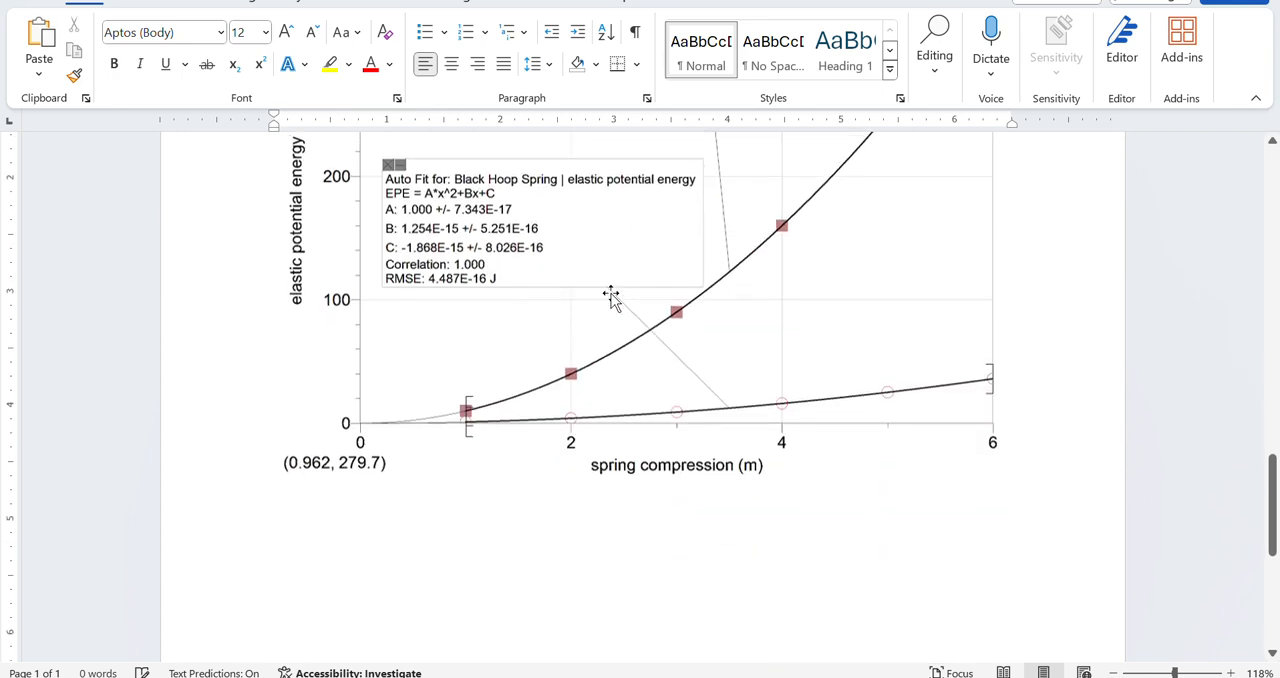
pyautogui.scroll(2, 612, 298)
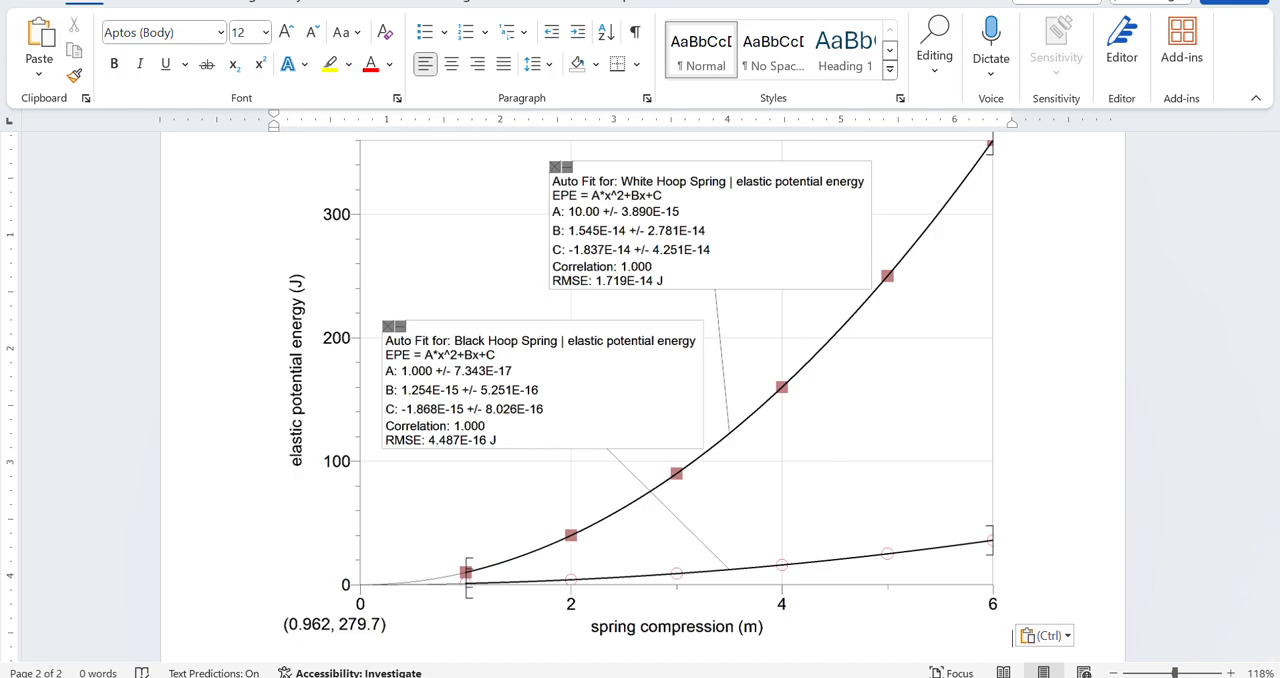
pyautogui.hotkey('alt', 'Tab')
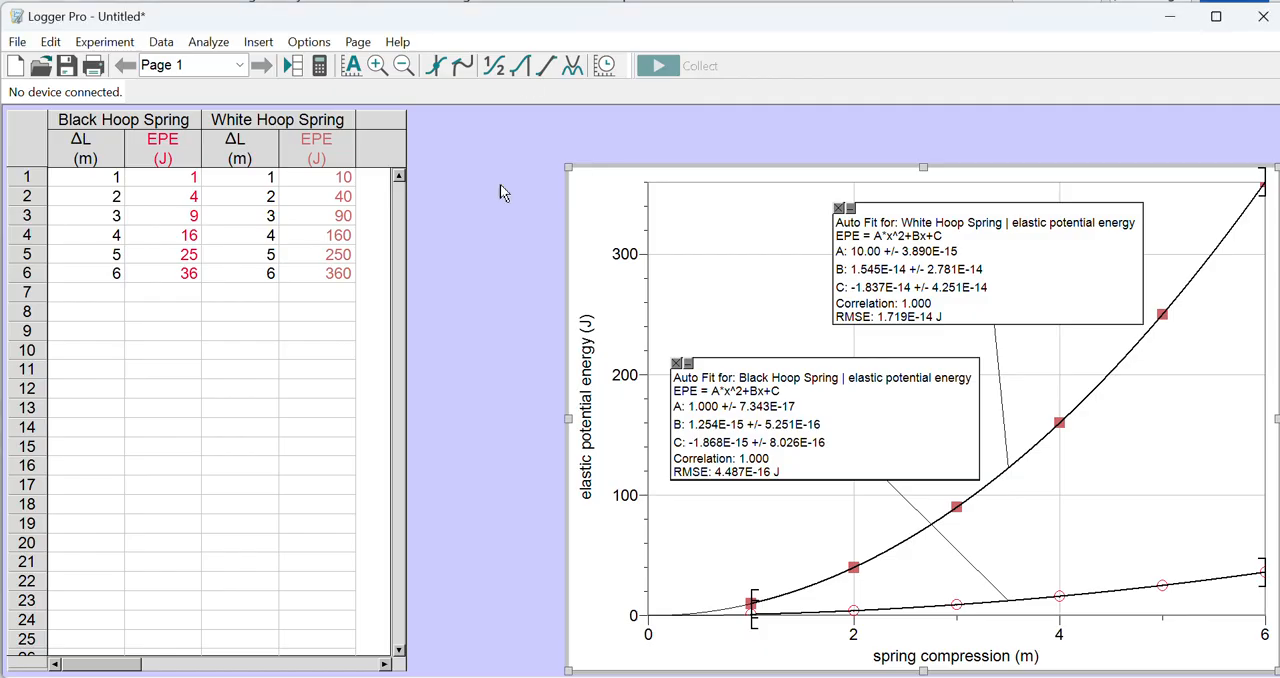